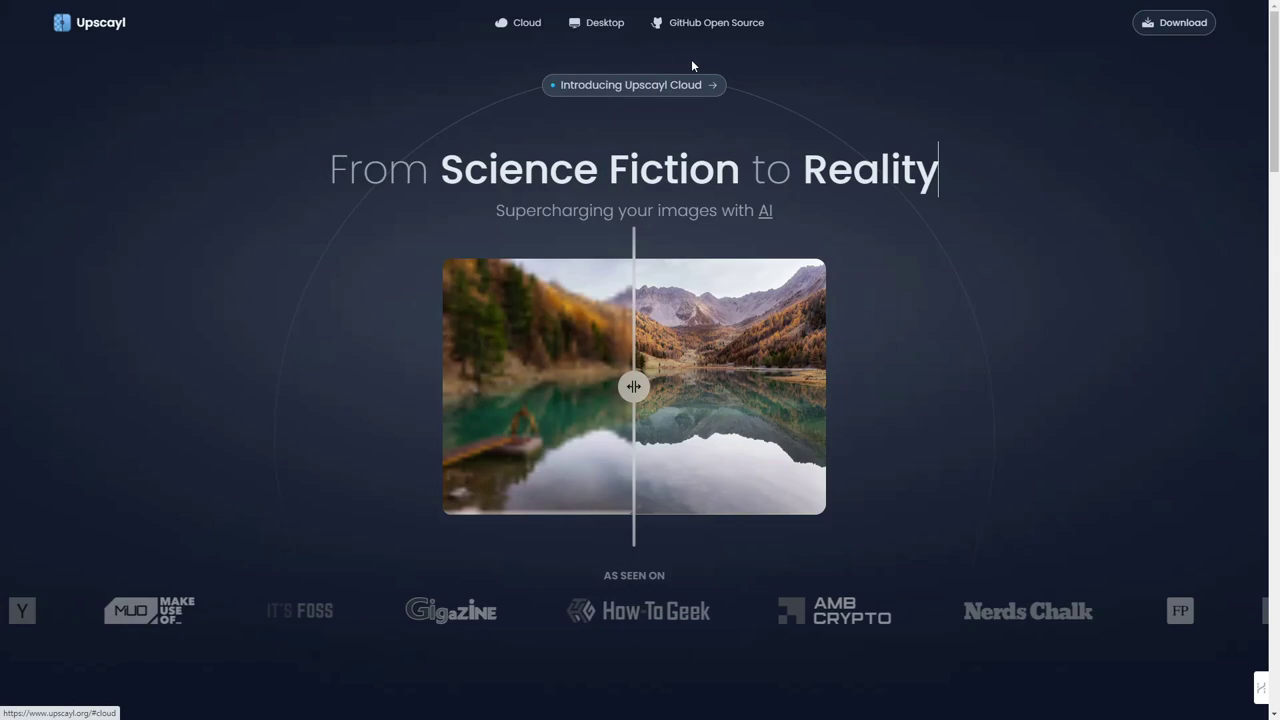
Step: Download the Windows EXE installer upscayl-2.9.4-win.exe into D:\DEMO and centre the DEMO folder window
{"action": "left_click", "coordinate": [1172, 24]}
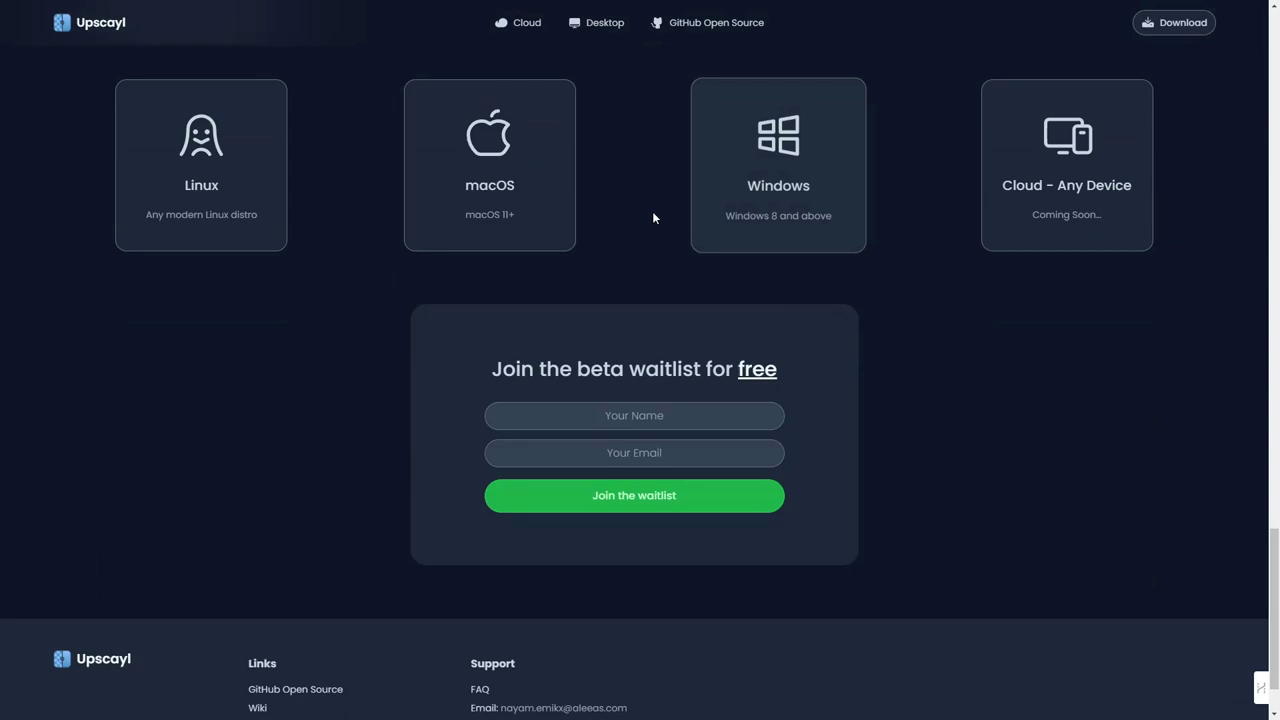
{"action": "left_click", "coordinate": [790, 186]}
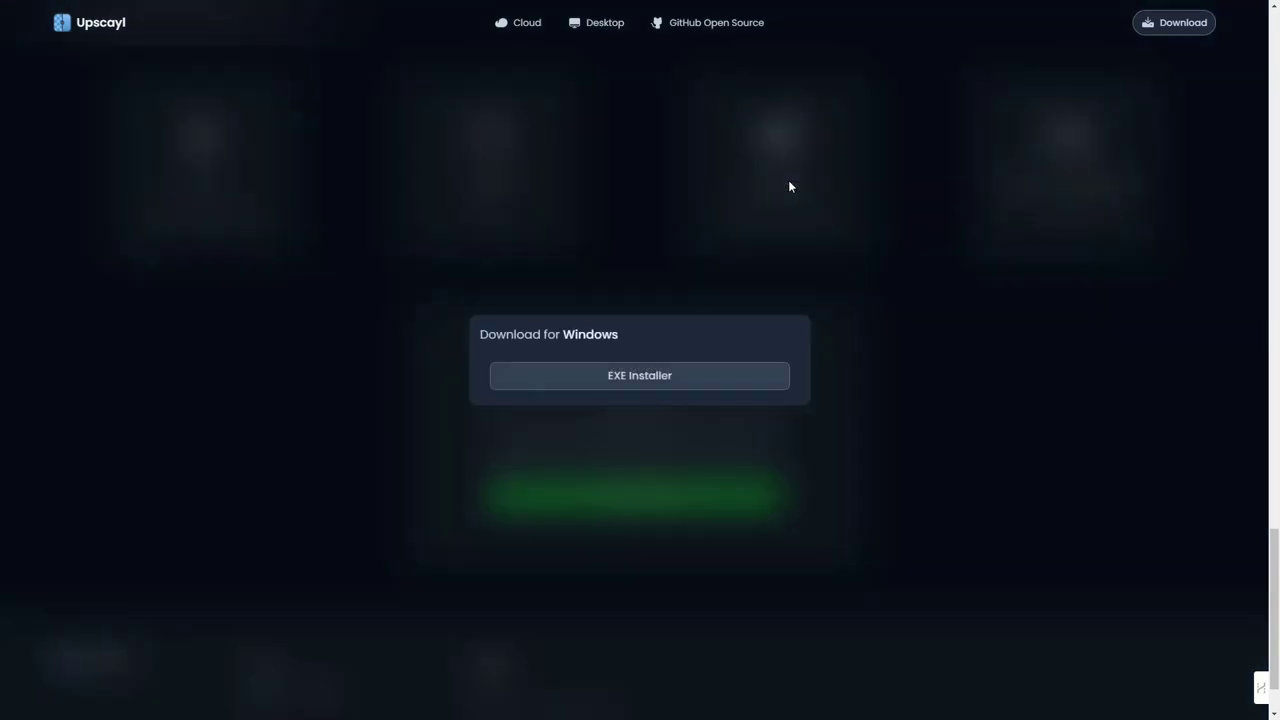
{"action": "left_click", "coordinate": [660, 378]}
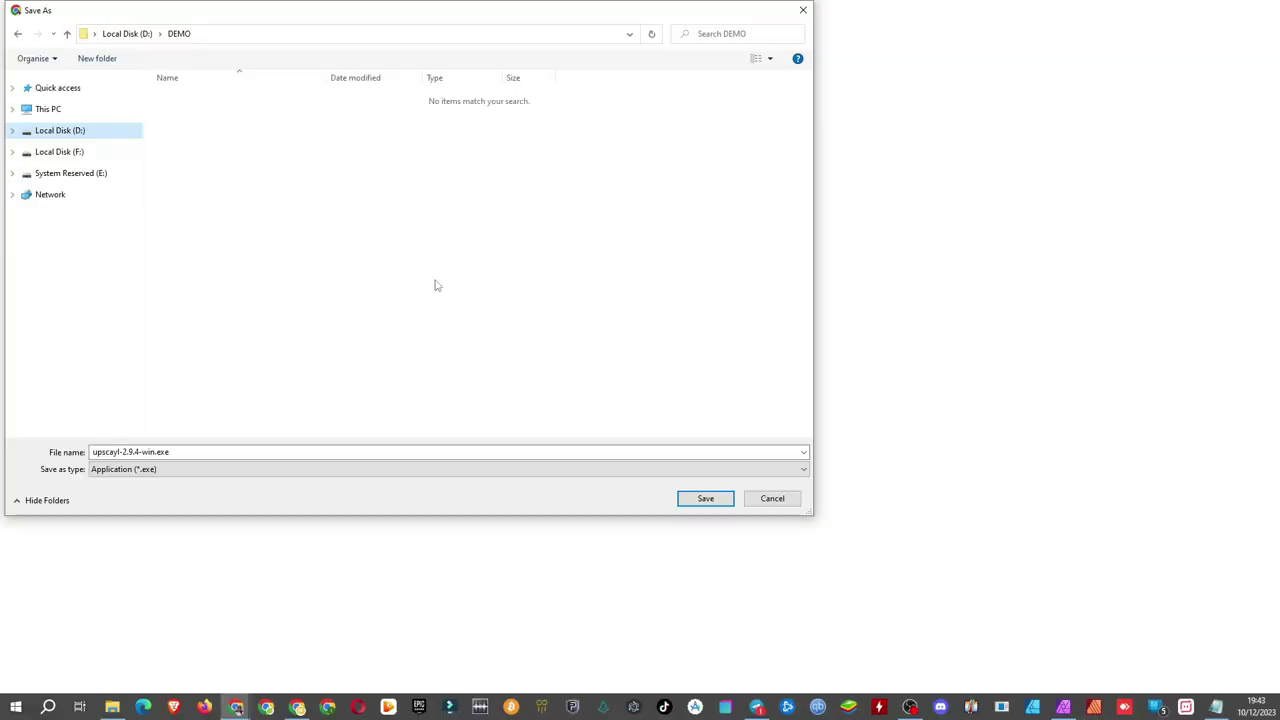
{"action": "left_click", "coordinate": [703, 497]}
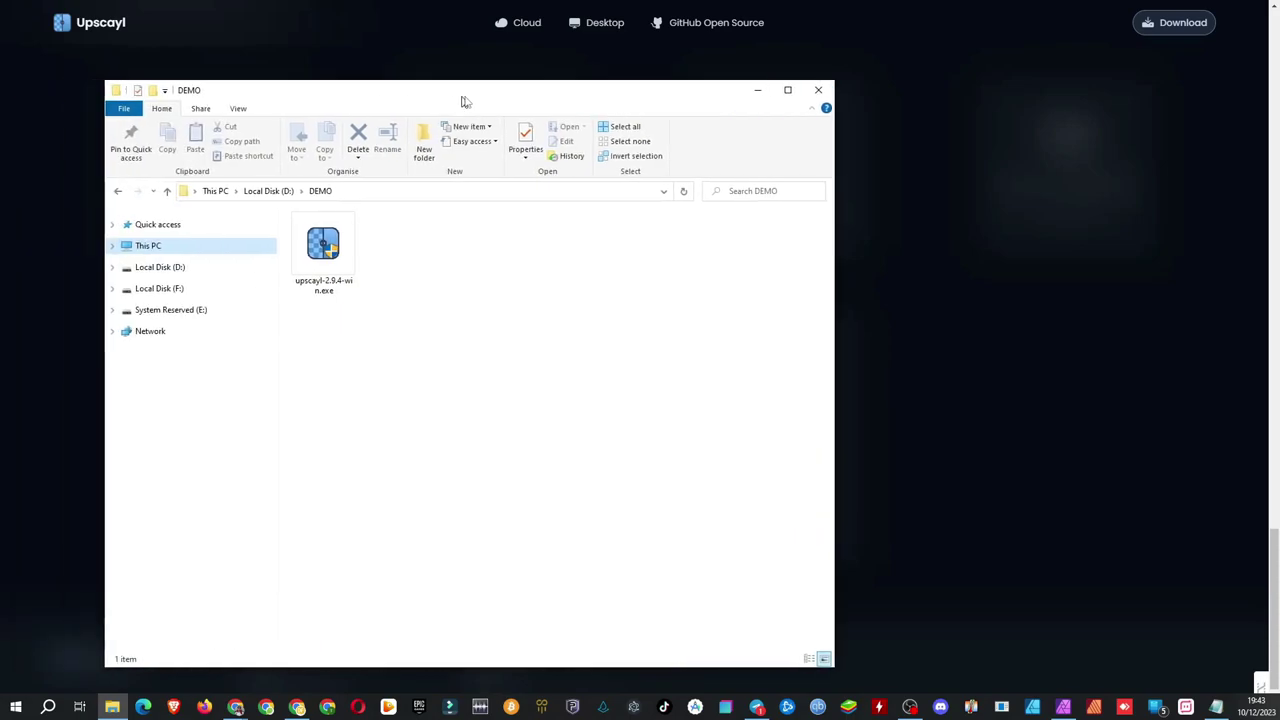
{"action": "left_click_drag", "start_coordinate": [460, 86], "coordinate": [583, 46]}
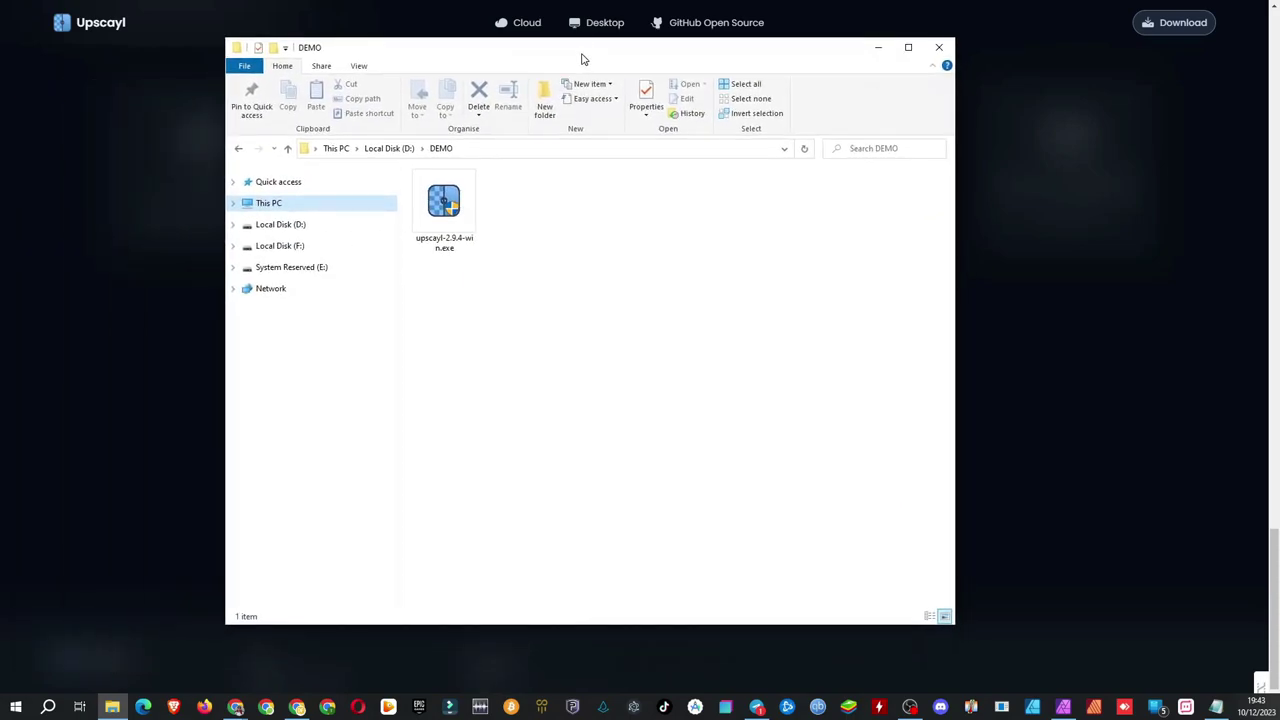
Step: Run upscayl-2.9.4-win.exe past the unrecognised-app warning and install Upscayl 2.9.4 to C:\Program Files\Upscayl
{"action": "double_click", "coordinate": [449, 207]}
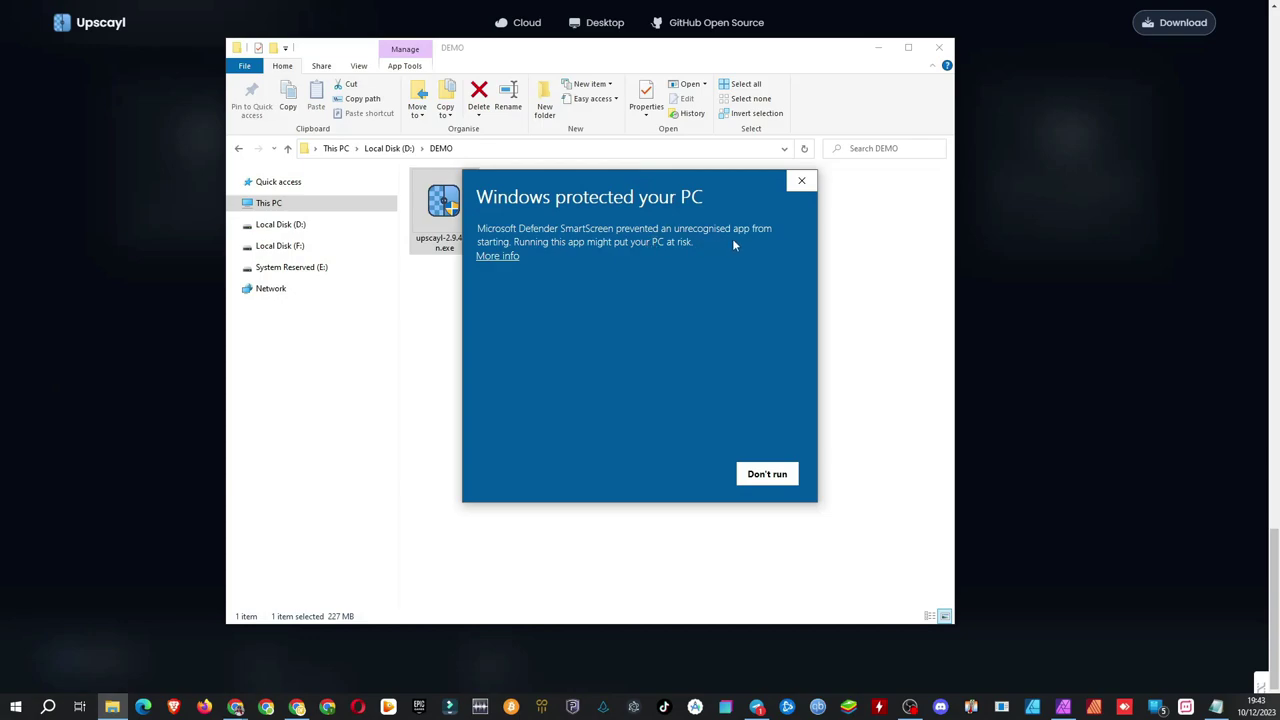
{"action": "left_click", "coordinate": [500, 257]}
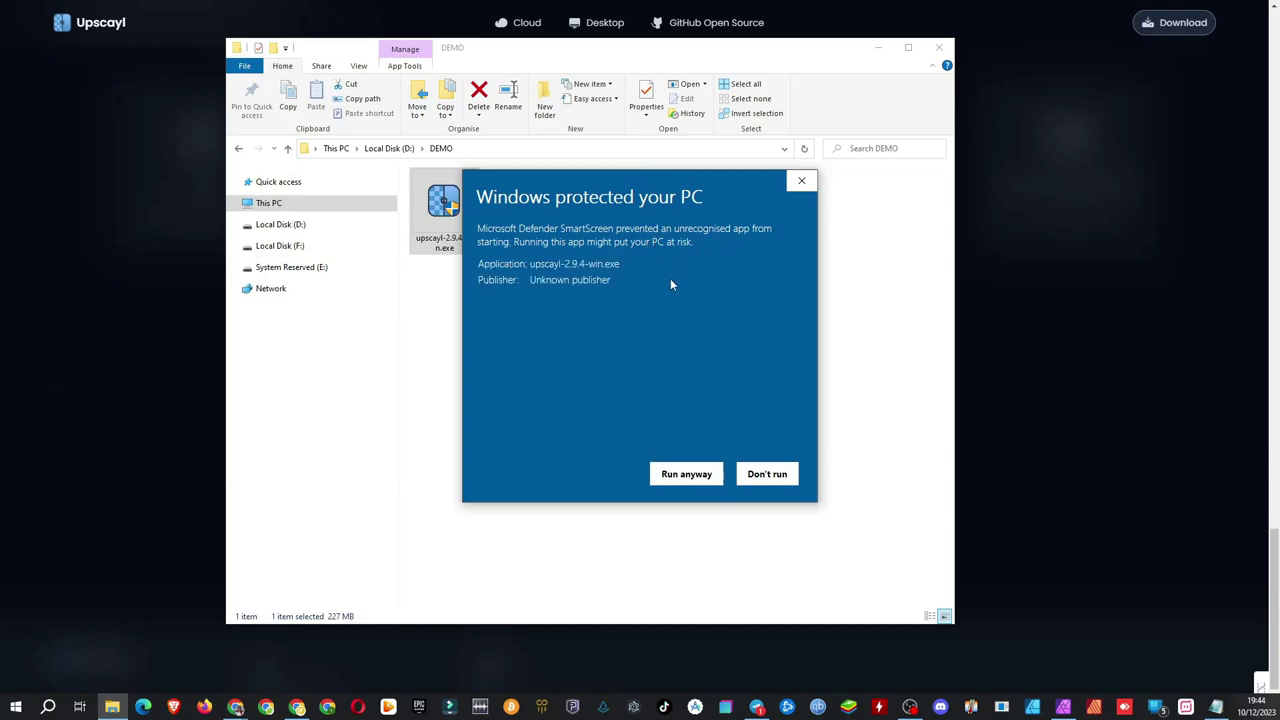
{"action": "left_click", "coordinate": [684, 476]}
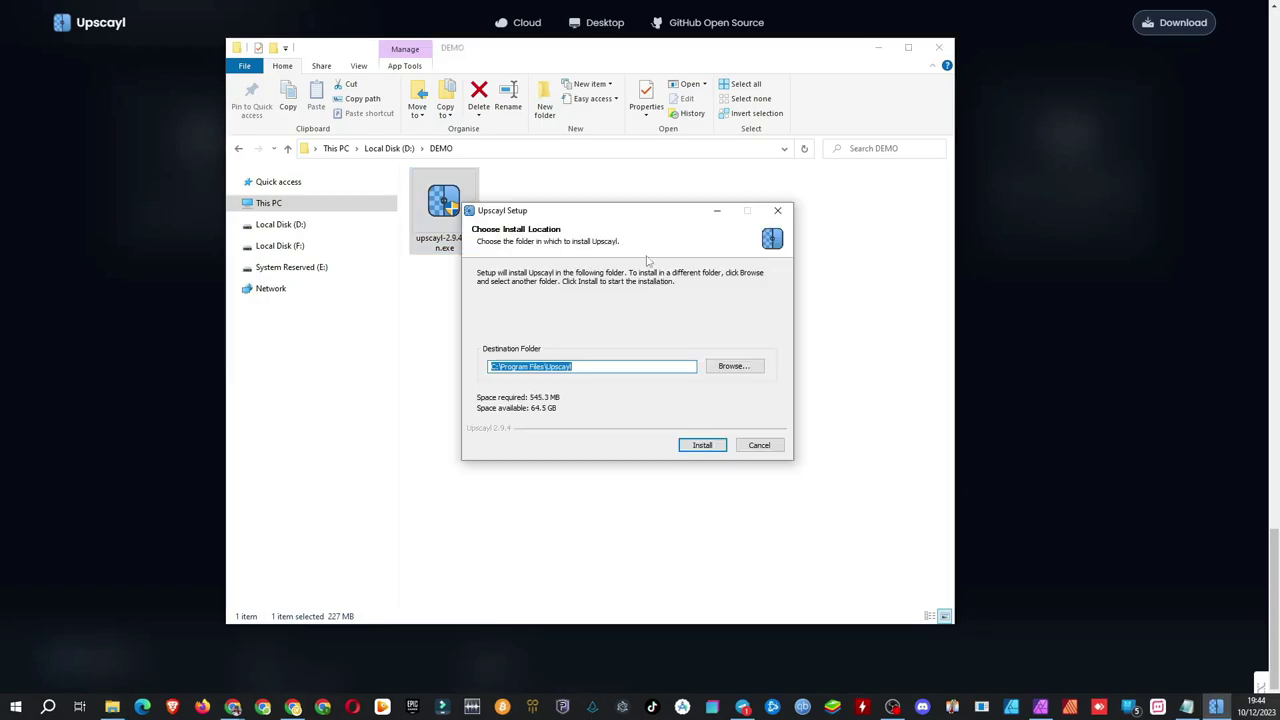
{"action": "left_click", "coordinate": [702, 445]}
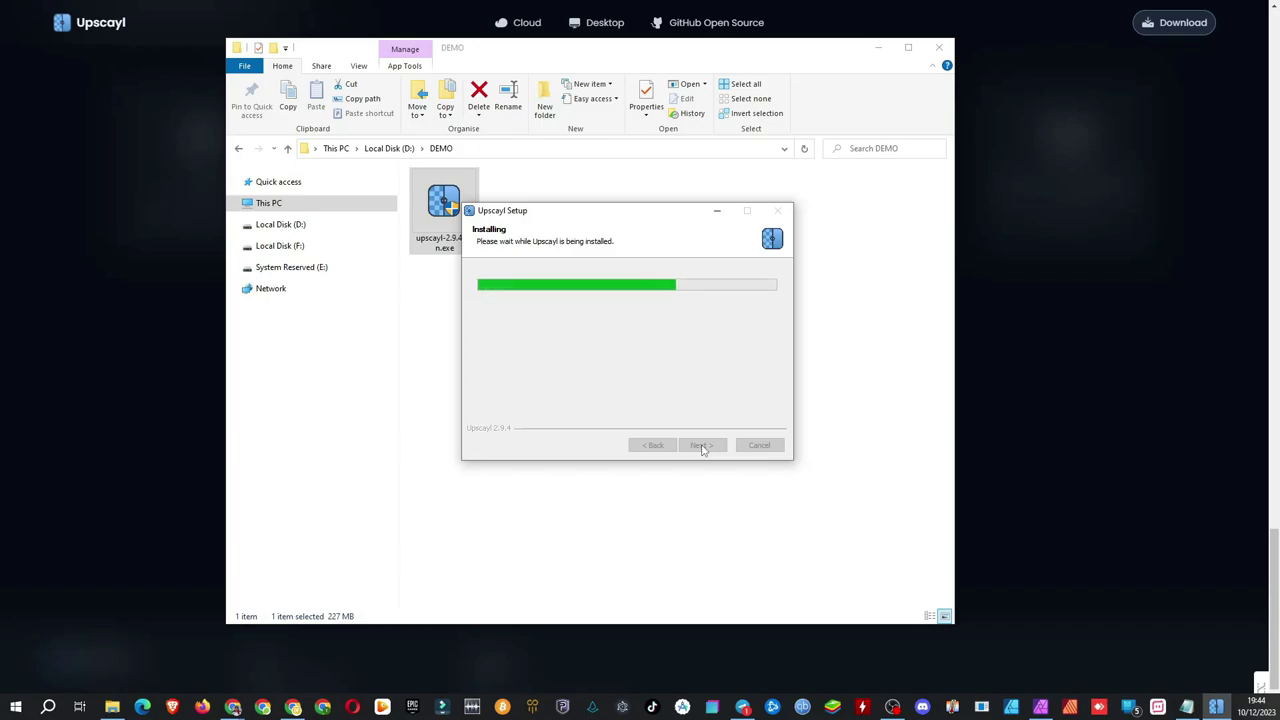
{"action": "left_click", "coordinate": [702, 446]}
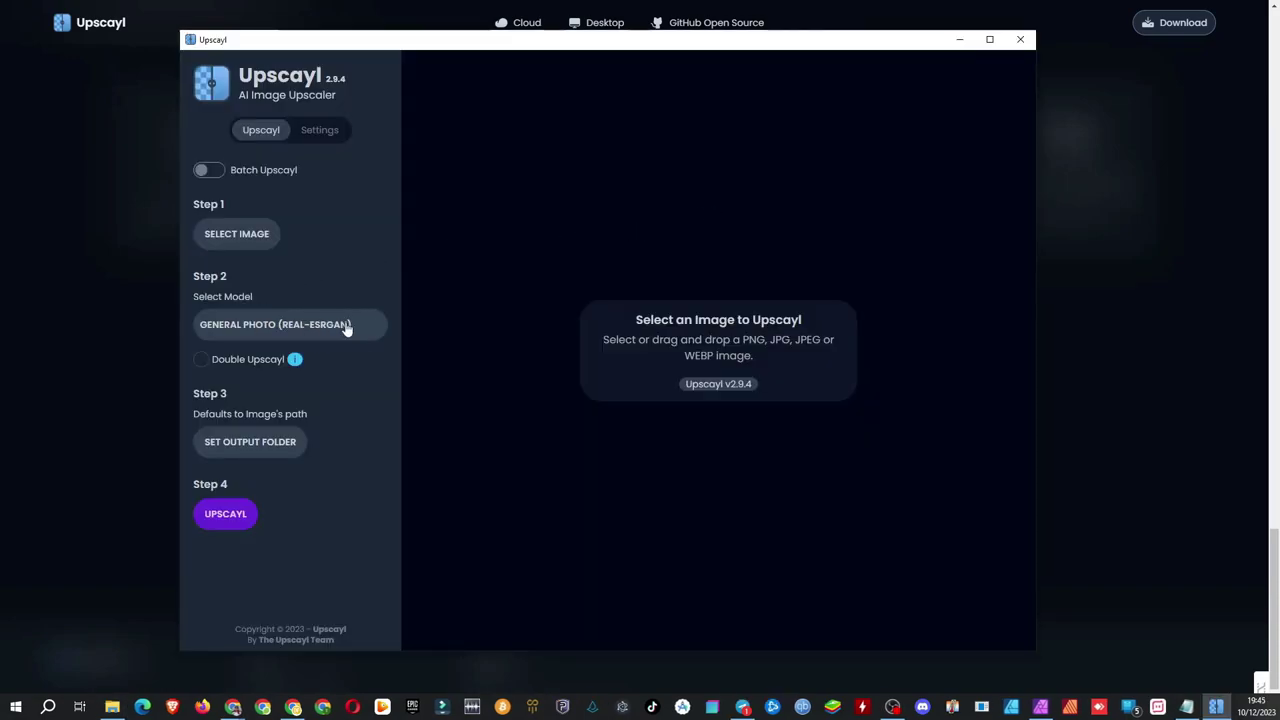
Step: Browse the model list, then review the settings logs and theme list, keeping the UPSCAYL theme
{"action": "left_click", "coordinate": [345, 328]}
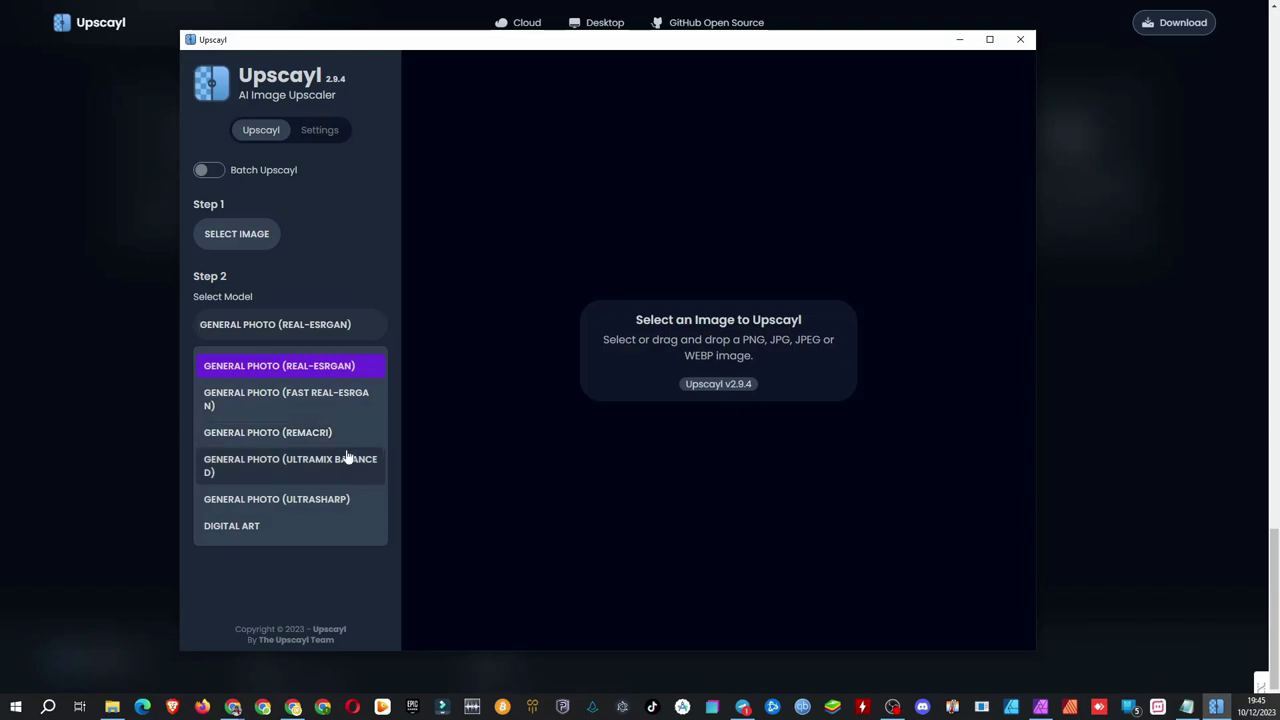
{"action": "left_click", "coordinate": [344, 344]}
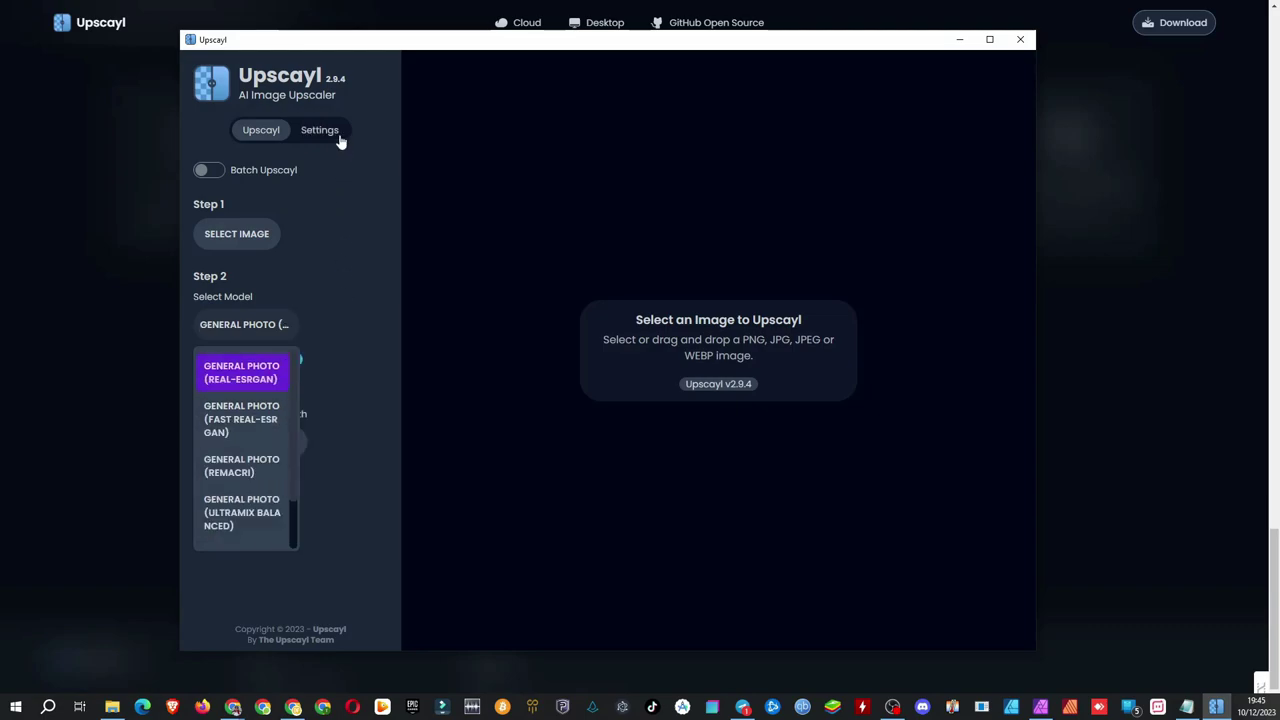
{"action": "left_click", "coordinate": [331, 133]}
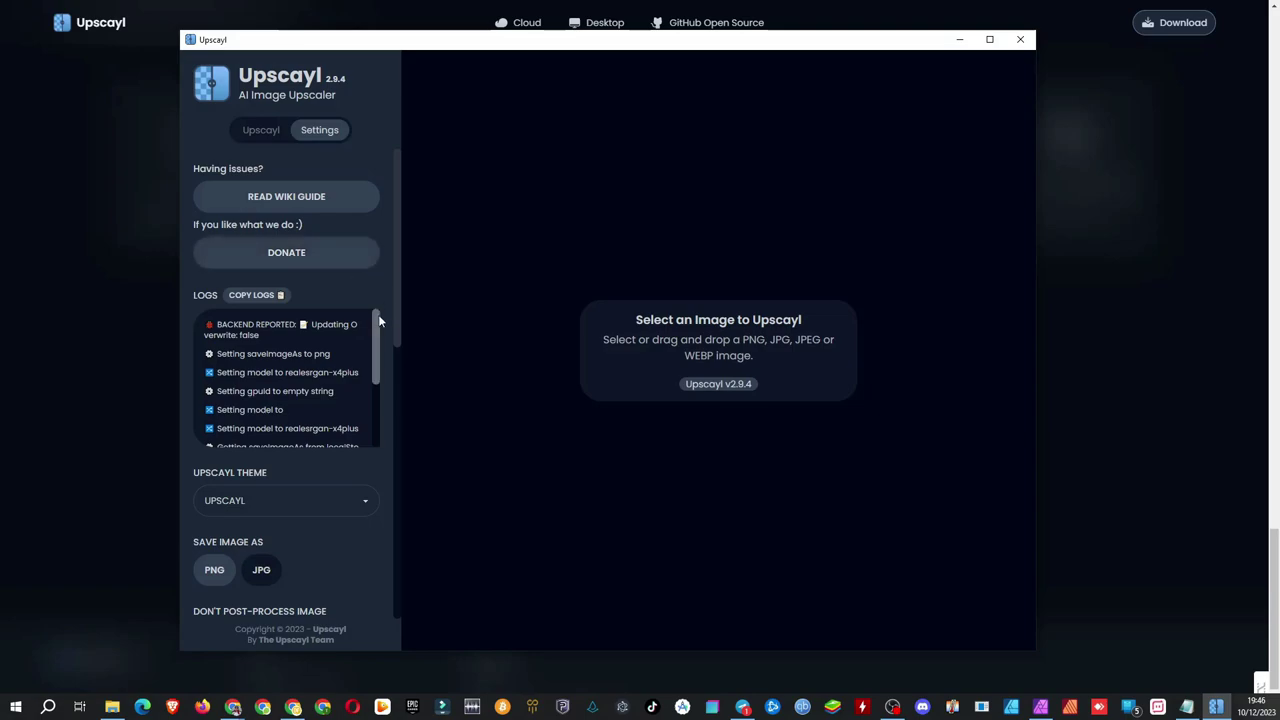
{"action": "left_click_drag", "start_coordinate": [378, 321], "coordinate": [376, 481]}
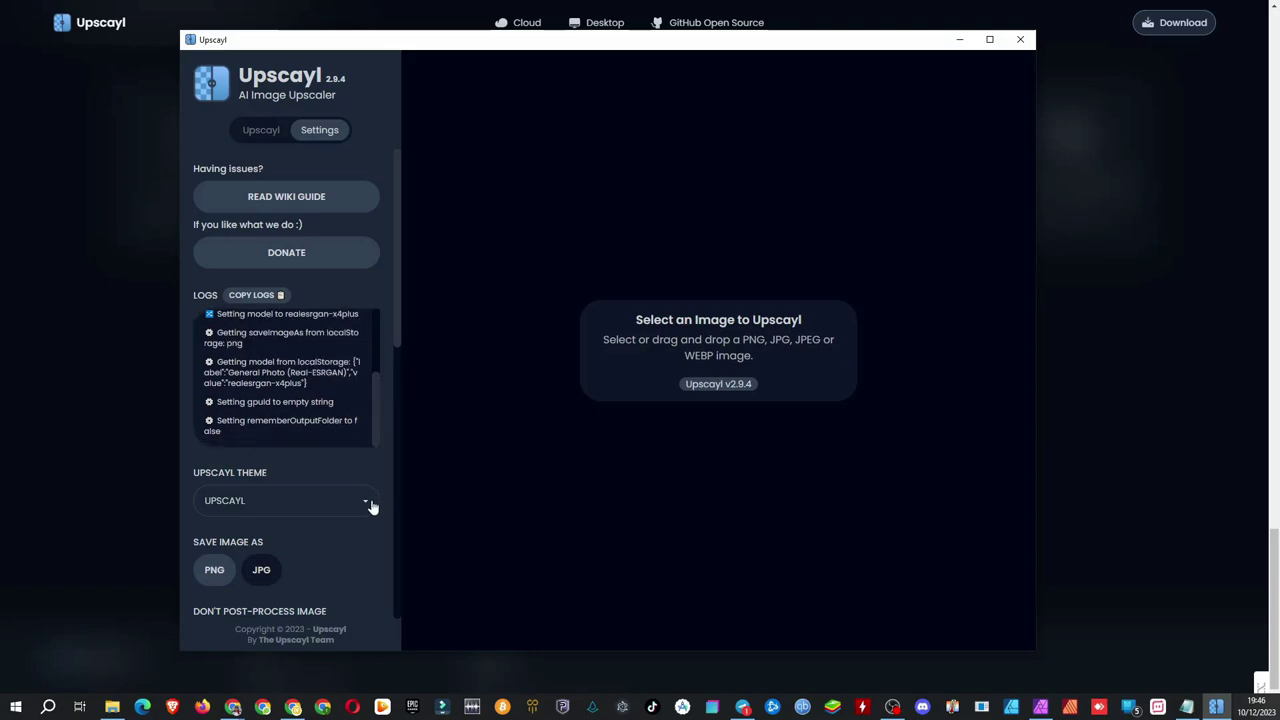
{"action": "left_click", "coordinate": [366, 503]}
{"action": "left_click", "coordinate": [364, 543]}
Step: Load Untitled design (1).png from Introverts-Unite as a single image, set for 1024x1024 to 4096x4096
{"action": "left_click", "coordinate": [254, 136]}
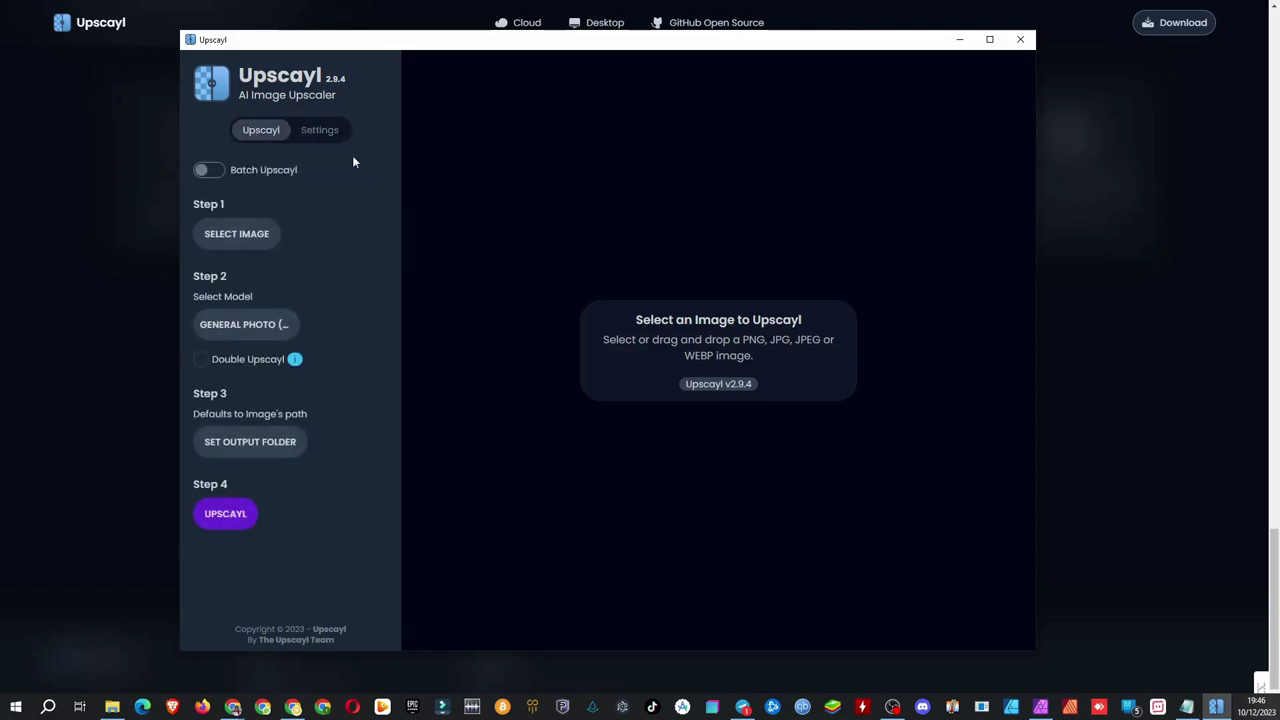
{"action": "left_click", "coordinate": [210, 171]}
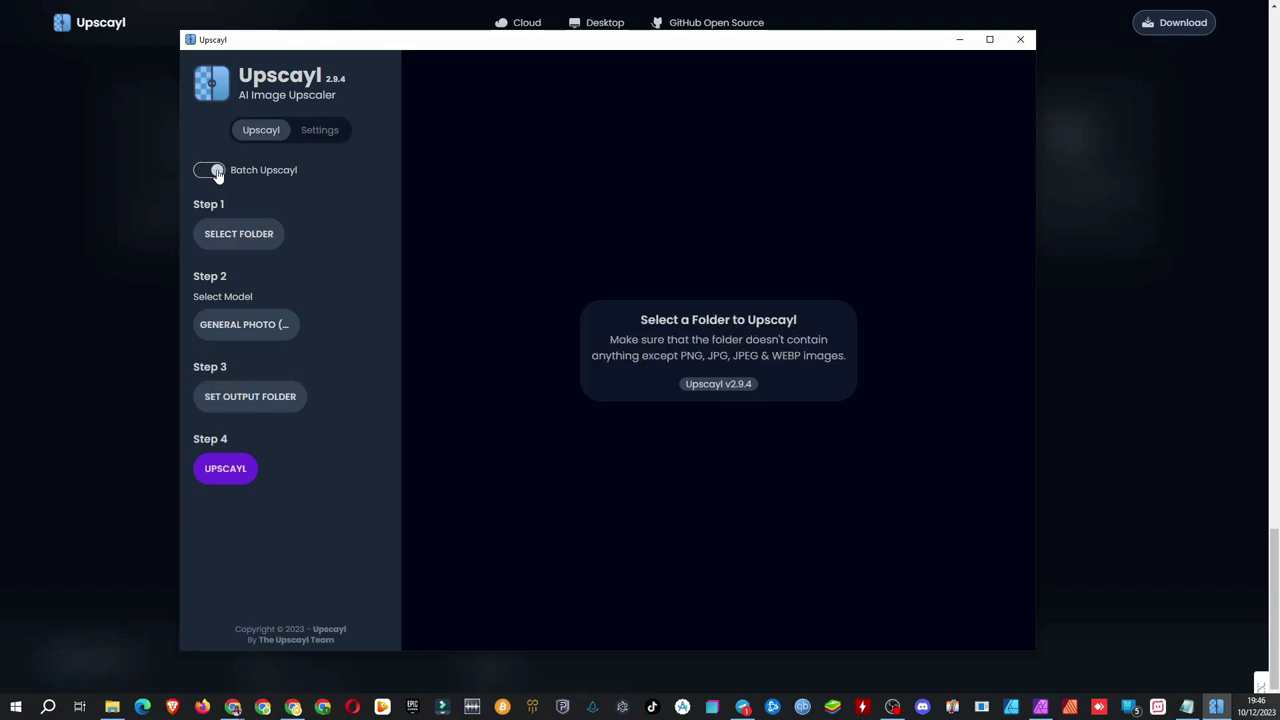
{"action": "left_click", "coordinate": [214, 171]}
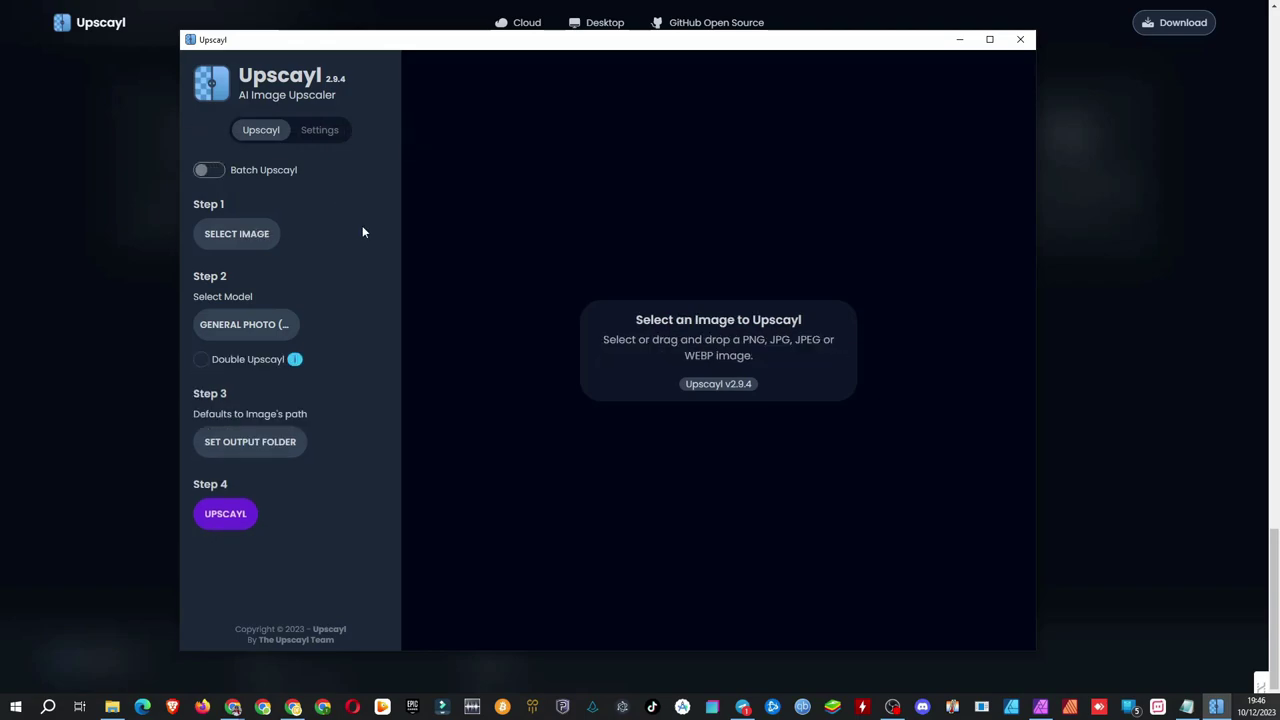
{"action": "left_click", "coordinate": [270, 238]}
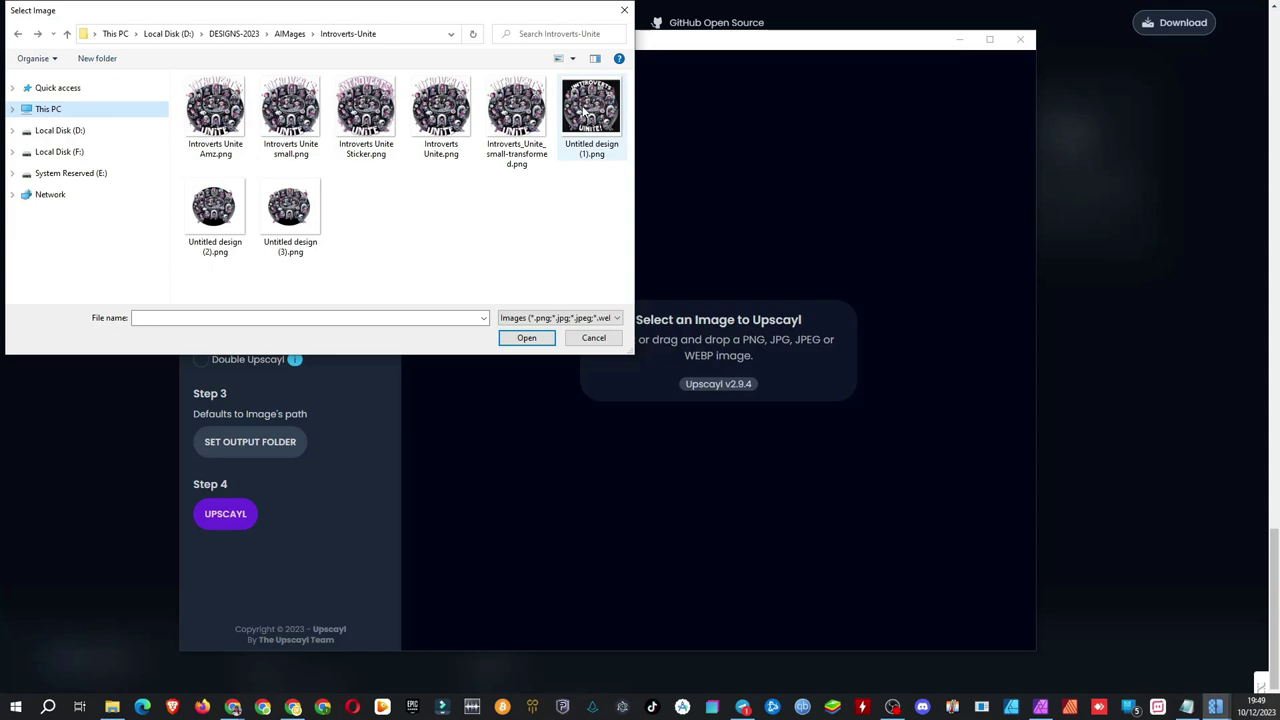
{"action": "left_click", "coordinate": [586, 108]}
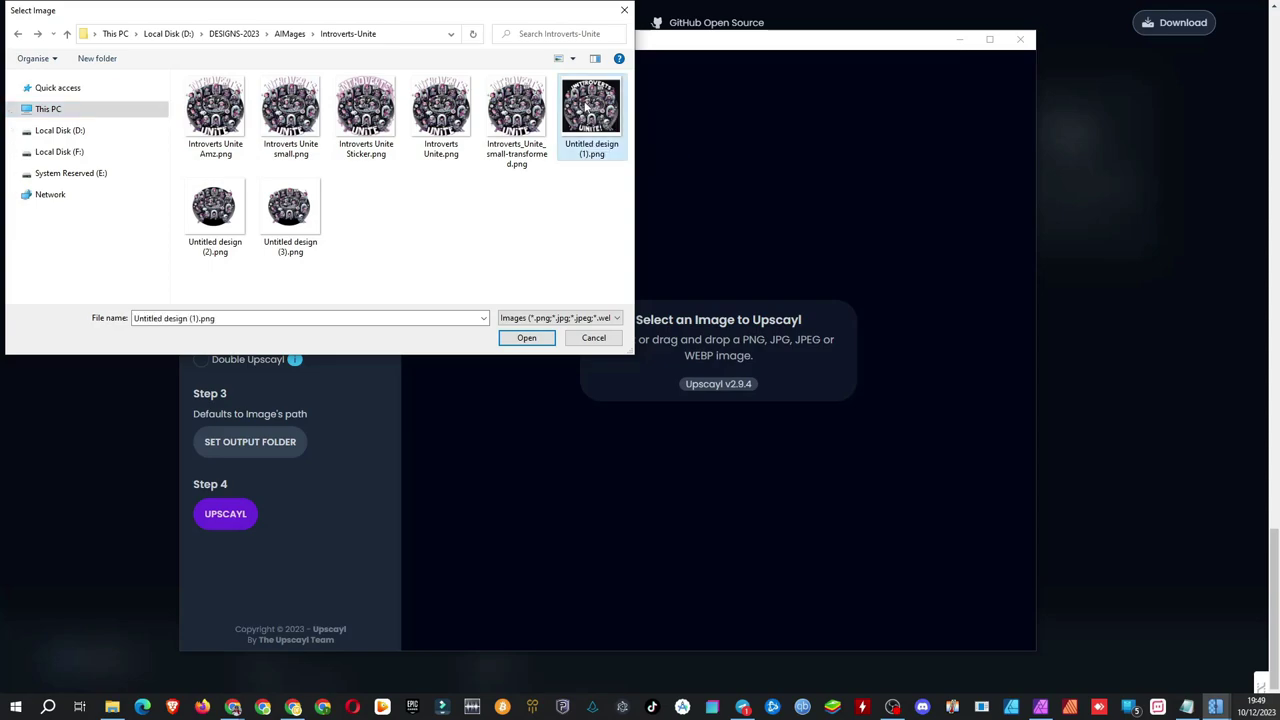
{"action": "left_click", "coordinate": [527, 338]}
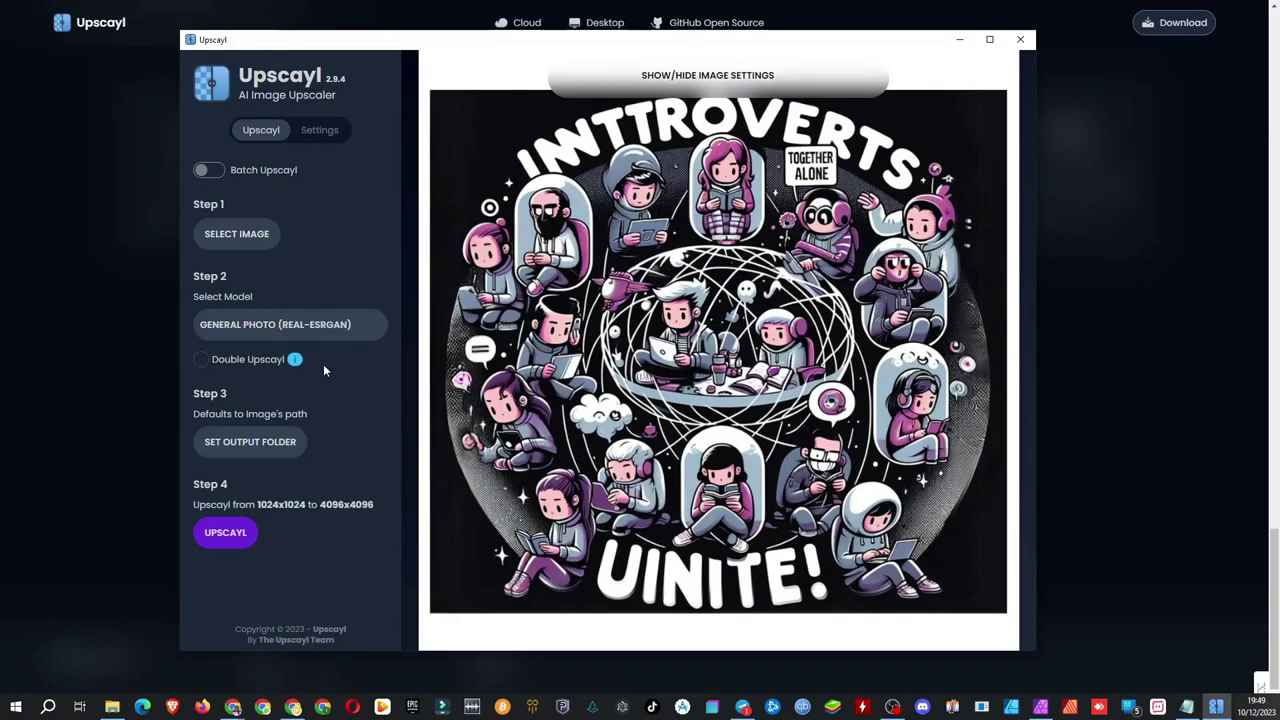
{"action": "mouse_move", "coordinate": [297, 360]}
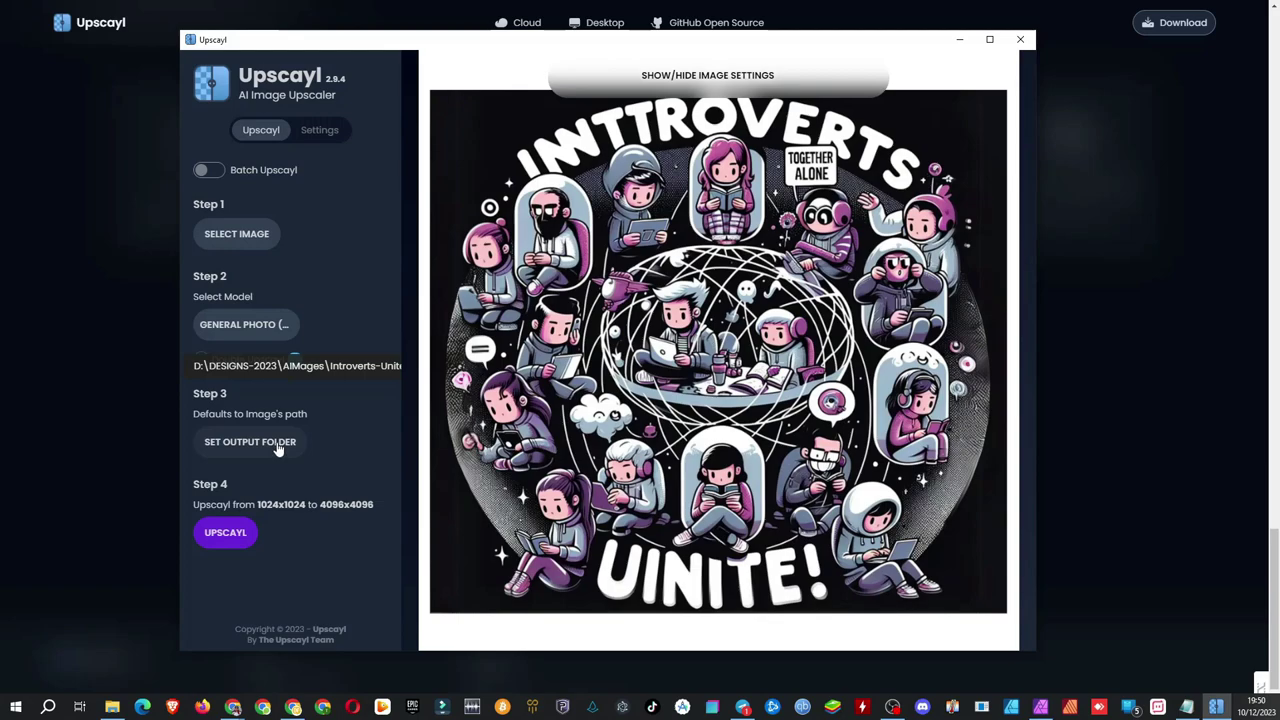
Step: Upscale the illustration 4x with General Photo (Real-ESRGAN) and compare before and after with the slider
{"action": "left_click", "coordinate": [228, 533]}
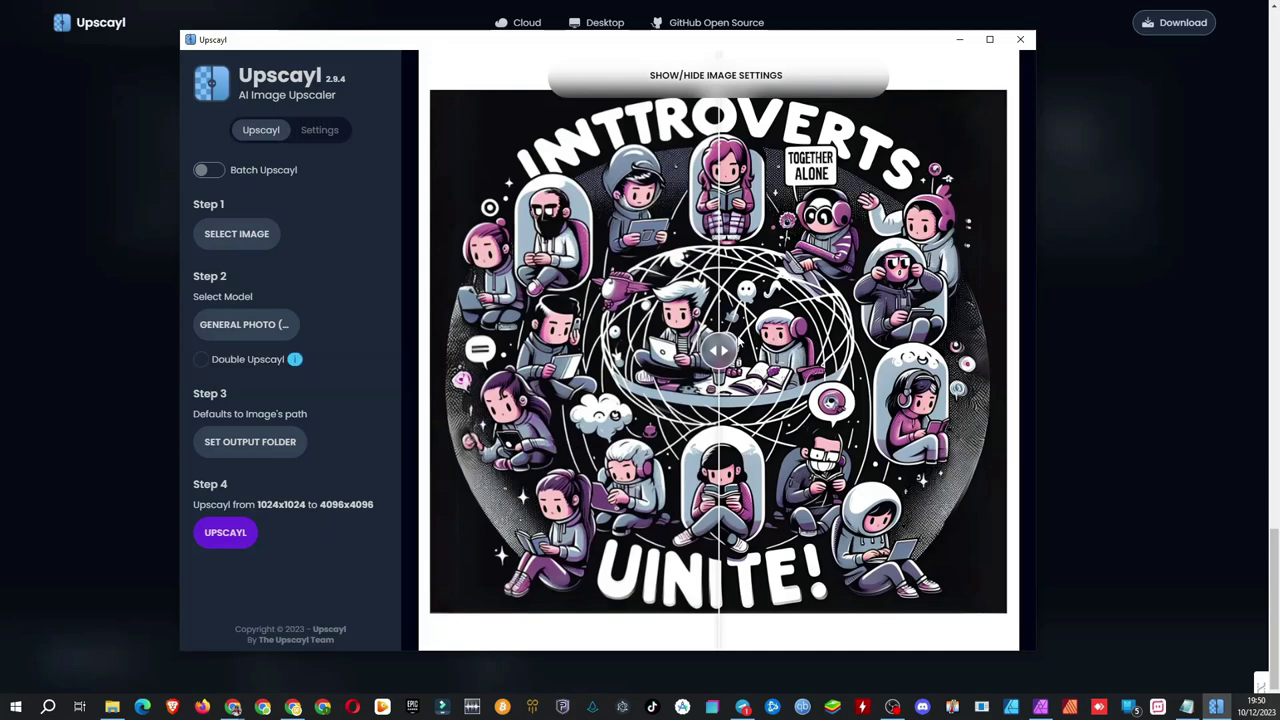
{"action": "mouse_move", "coordinate": [718, 350]}
{"action": "left_mouse_down"}
{"action": "mouse_move", "coordinate": [449, 348]}
{"action": "mouse_move", "coordinate": [704, 349]}
{"action": "left_mouse_up"}
{"action": "left_click", "coordinate": [112, 707]}
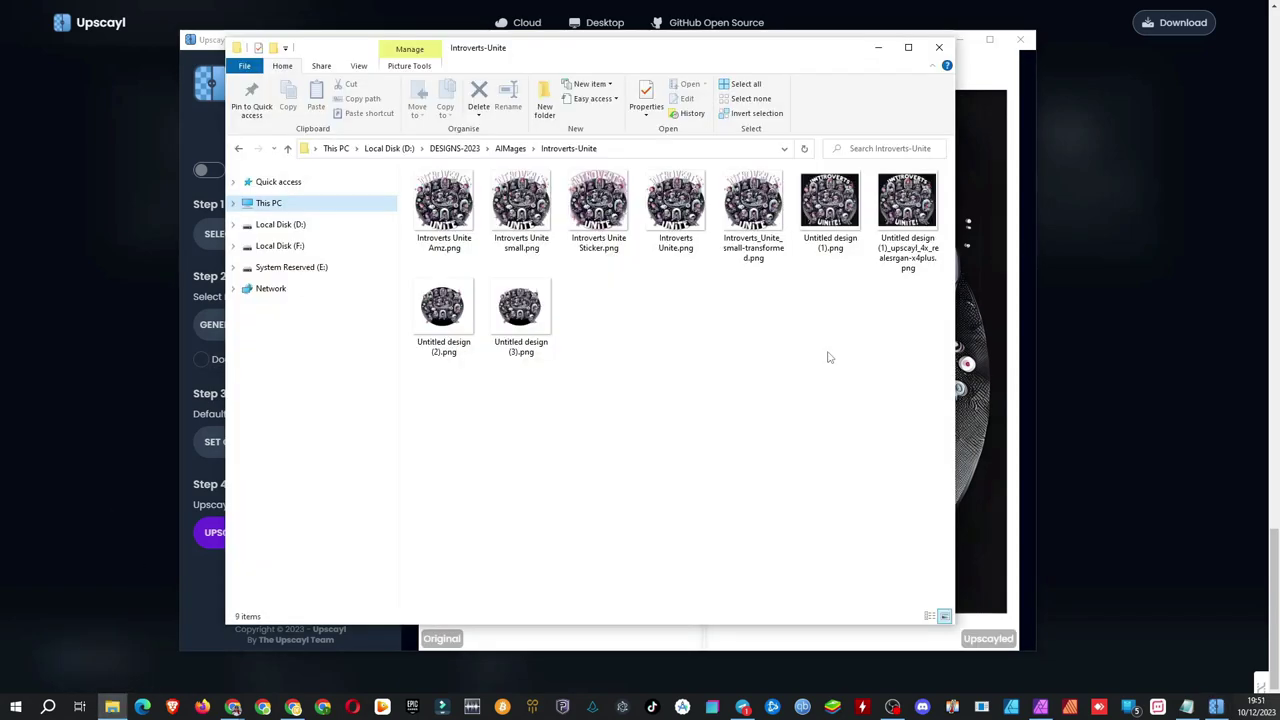
{"action": "left_click", "coordinate": [893, 206]}
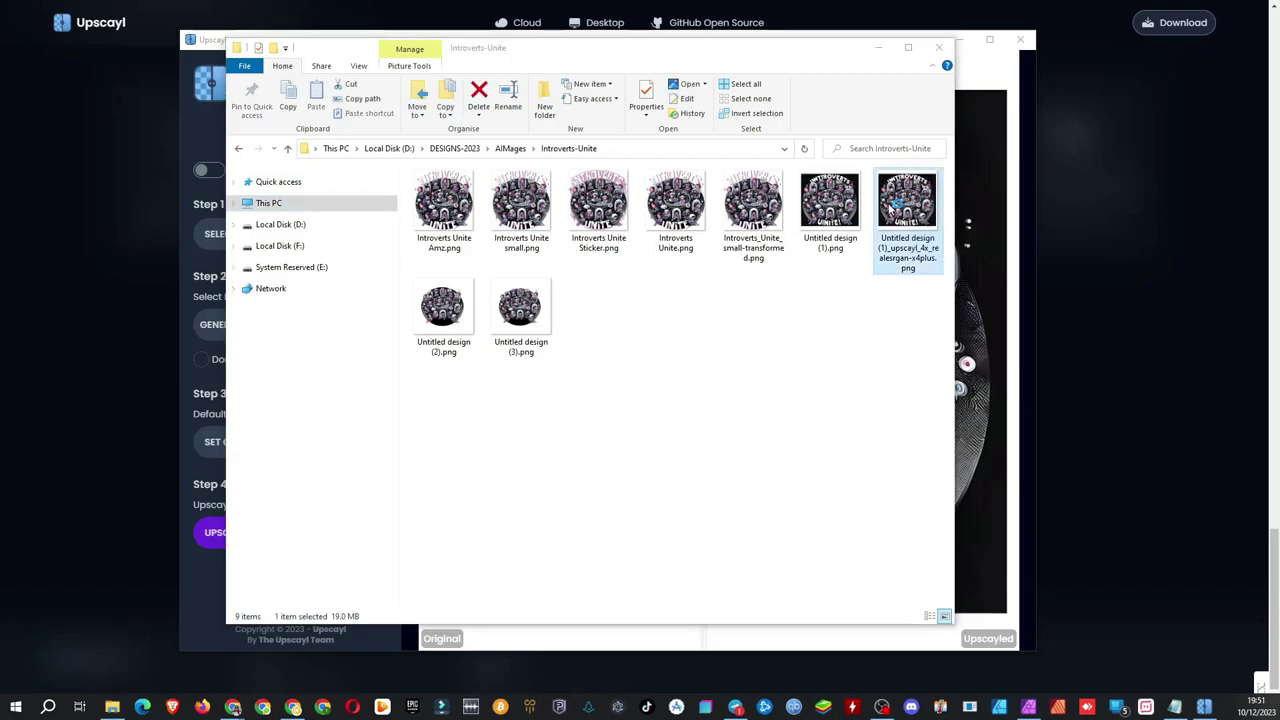
{"action": "double_click", "coordinate": [893, 205]}
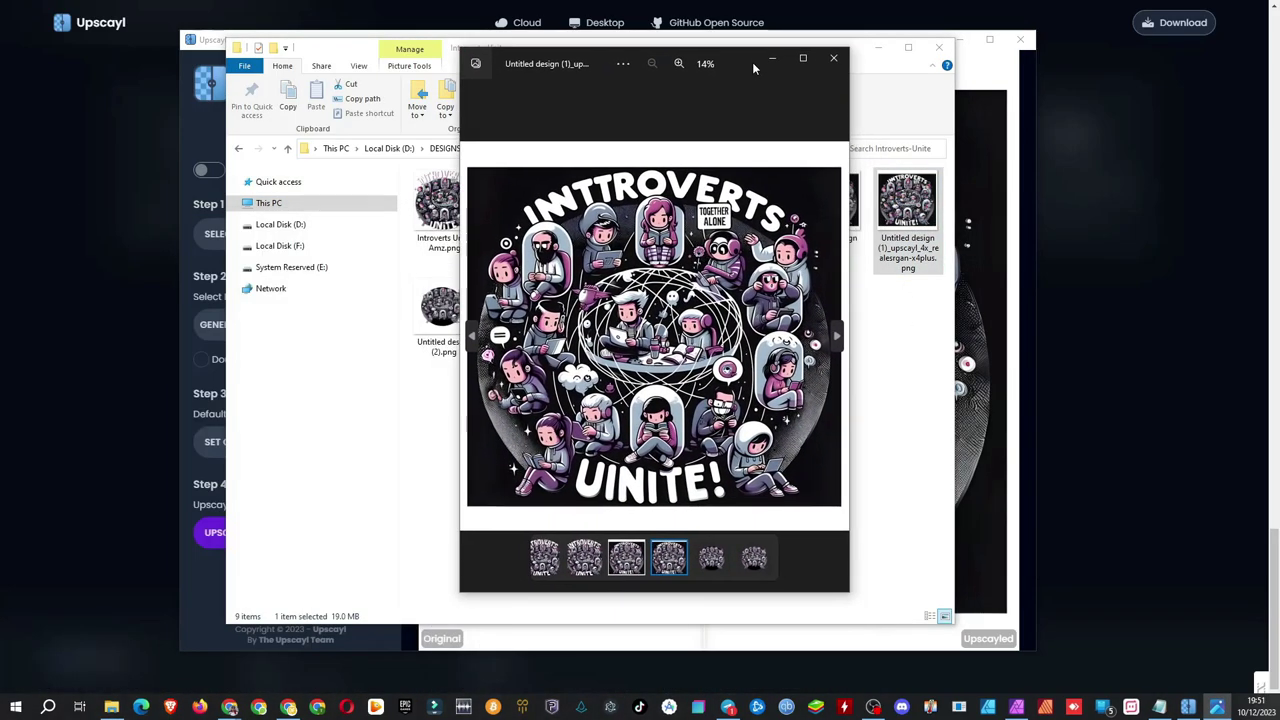
{"action": "left_click", "coordinate": [677, 78]}
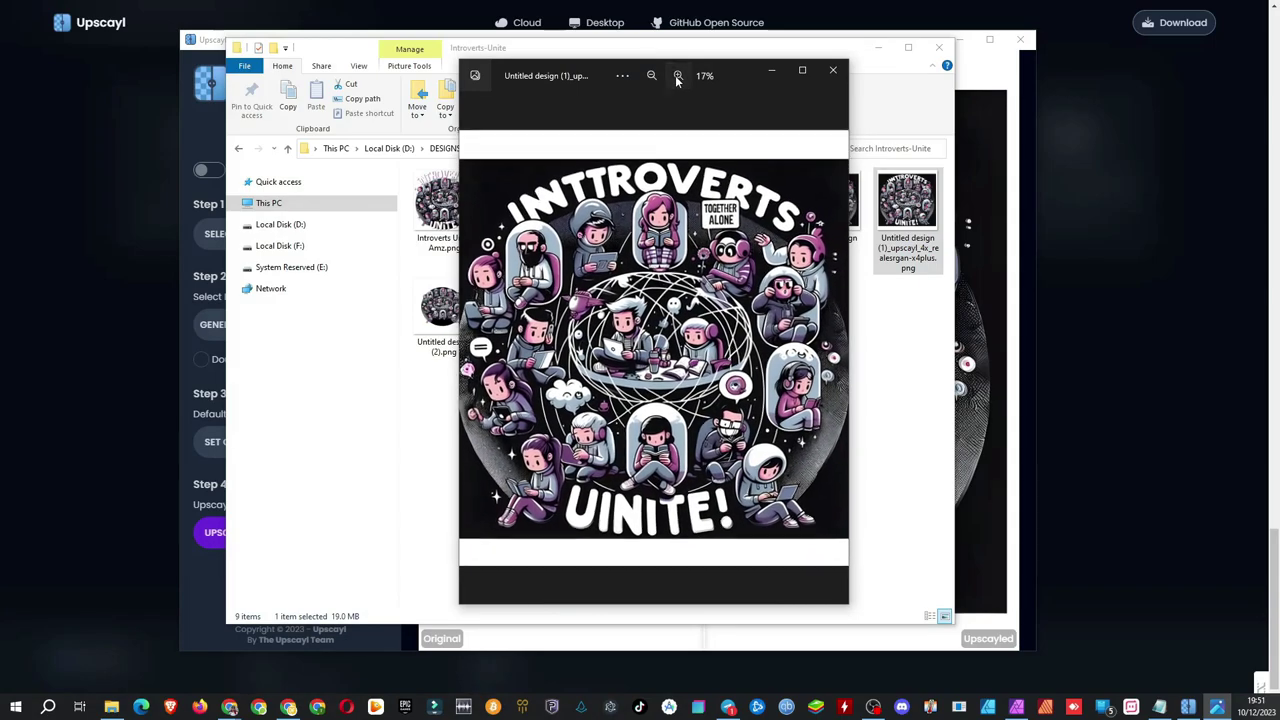
{"action": "left_click", "coordinate": [677, 78]}
{"action": "left_click", "coordinate": [677, 78]}
{"action": "left_click", "coordinate": [677, 78]}
{"action": "left_click", "coordinate": [677, 78]}
{"action": "left_click", "coordinate": [677, 77]}
{"action": "left_click", "coordinate": [677, 77]}
{"action": "left_click", "coordinate": [677, 77]}
{"action": "left_click", "coordinate": [677, 77]}
{"action": "left_click", "coordinate": [677, 77]}
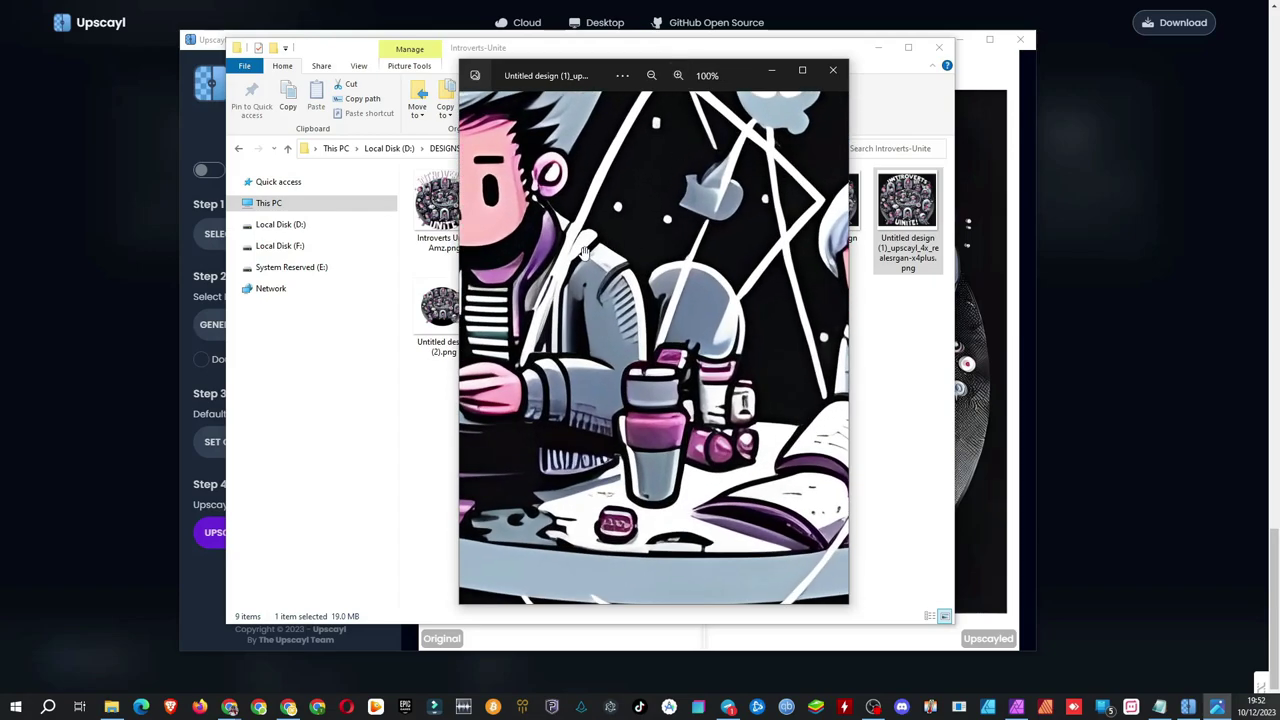
{"action": "left_click_drag", "start_coordinate": [585, 250], "coordinate": [680, 235]}
{"action": "left_click_drag", "start_coordinate": [472, 170], "coordinate": [686, 357]}
{"action": "left_click_drag", "start_coordinate": [566, 231], "coordinate": [697, 298]}
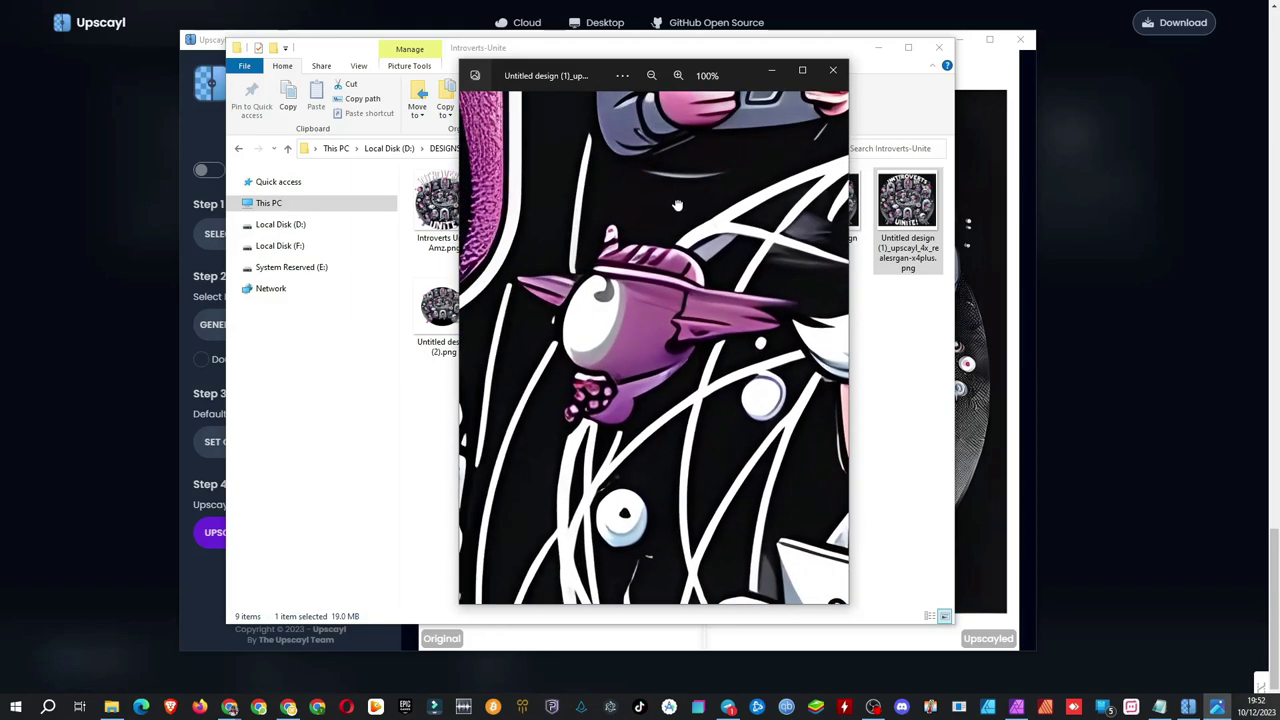
{"action": "left_click_drag", "start_coordinate": [677, 205], "coordinate": [665, 330]}
{"action": "left_click_drag", "start_coordinate": [600, 240], "coordinate": [642, 360]}
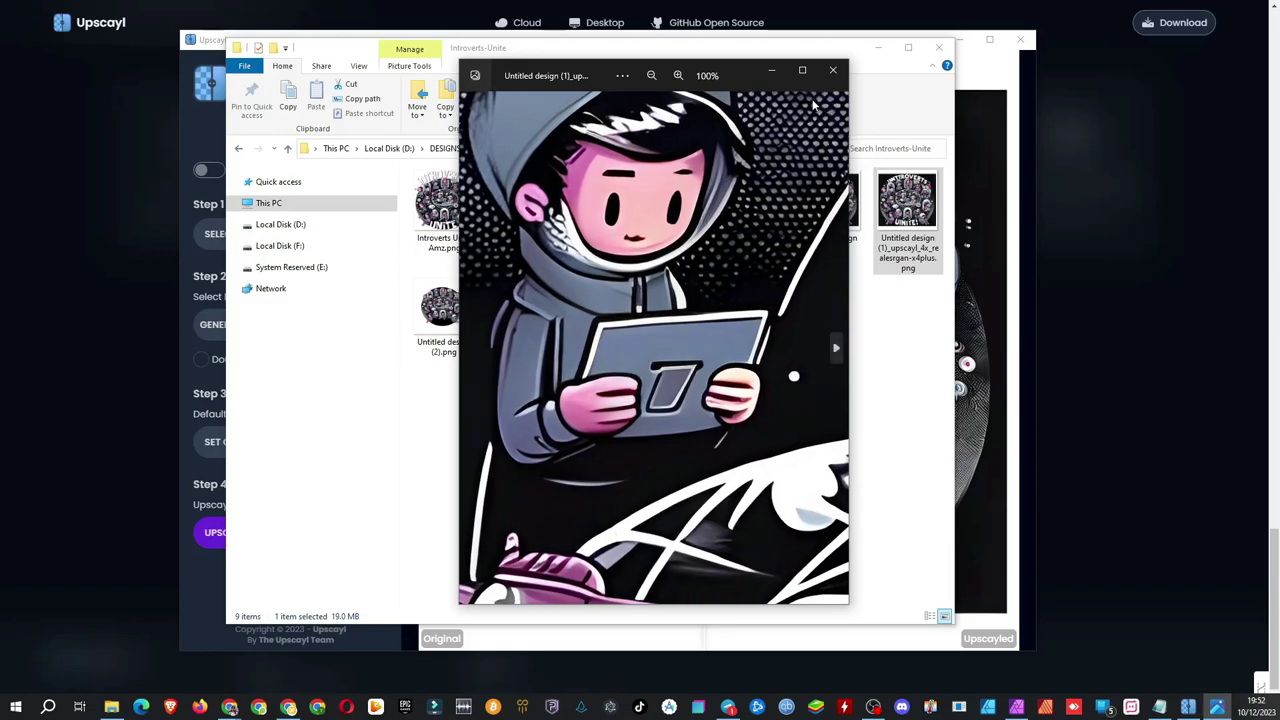
{"action": "left_click", "coordinate": [833, 72]}
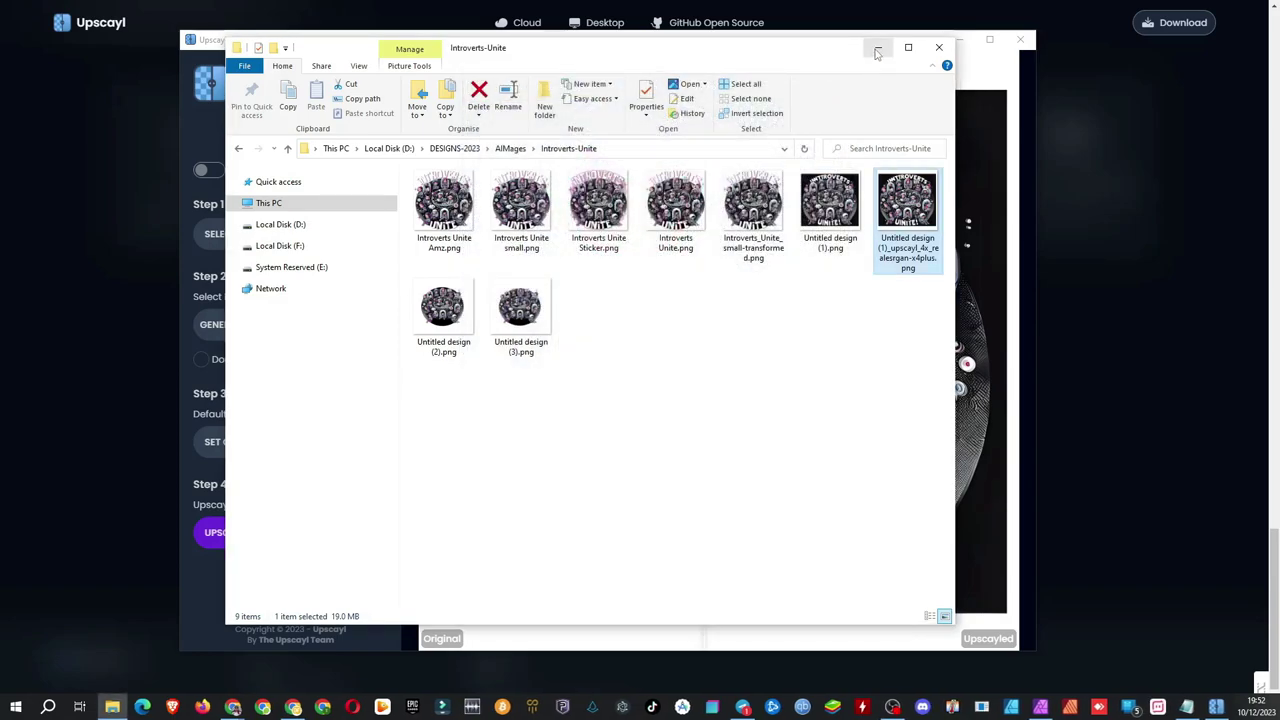
Step: Minimise Explorer and bring up Upscayl's Select Image dialog in the Introverts-Unite folder
{"action": "left_click", "coordinate": [877, 49]}
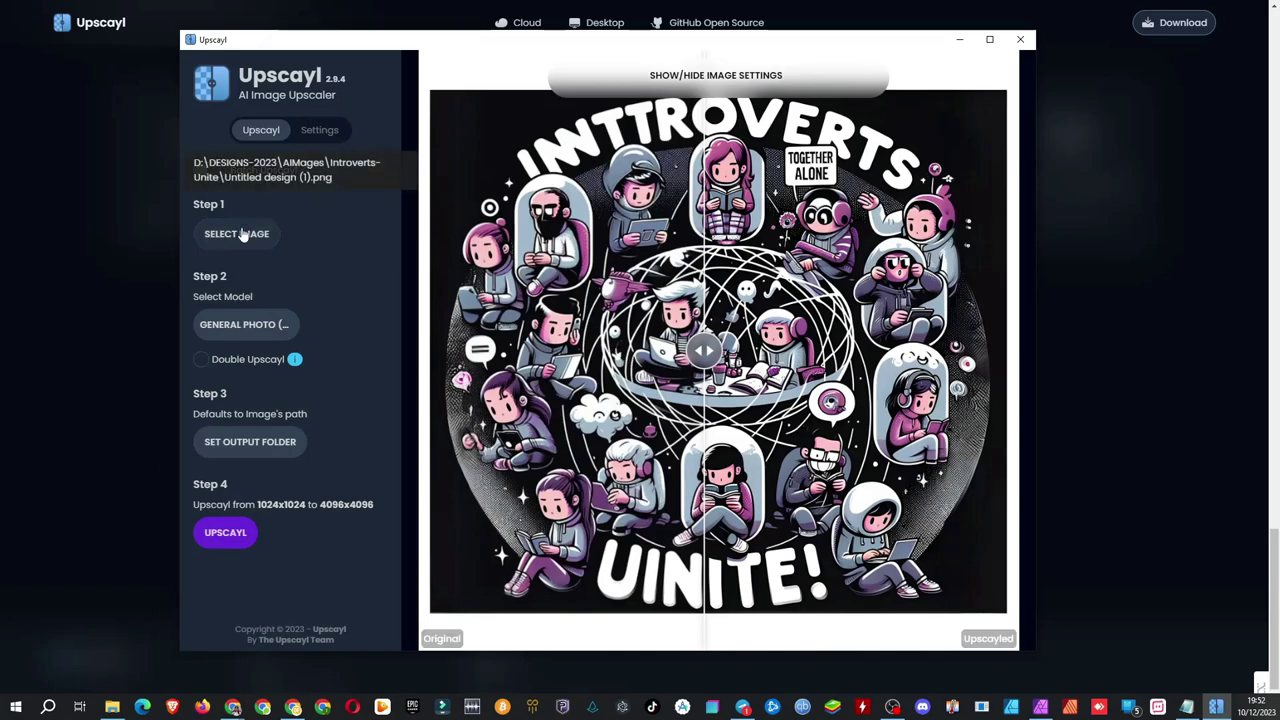
{"action": "left_click", "coordinate": [236, 233]}
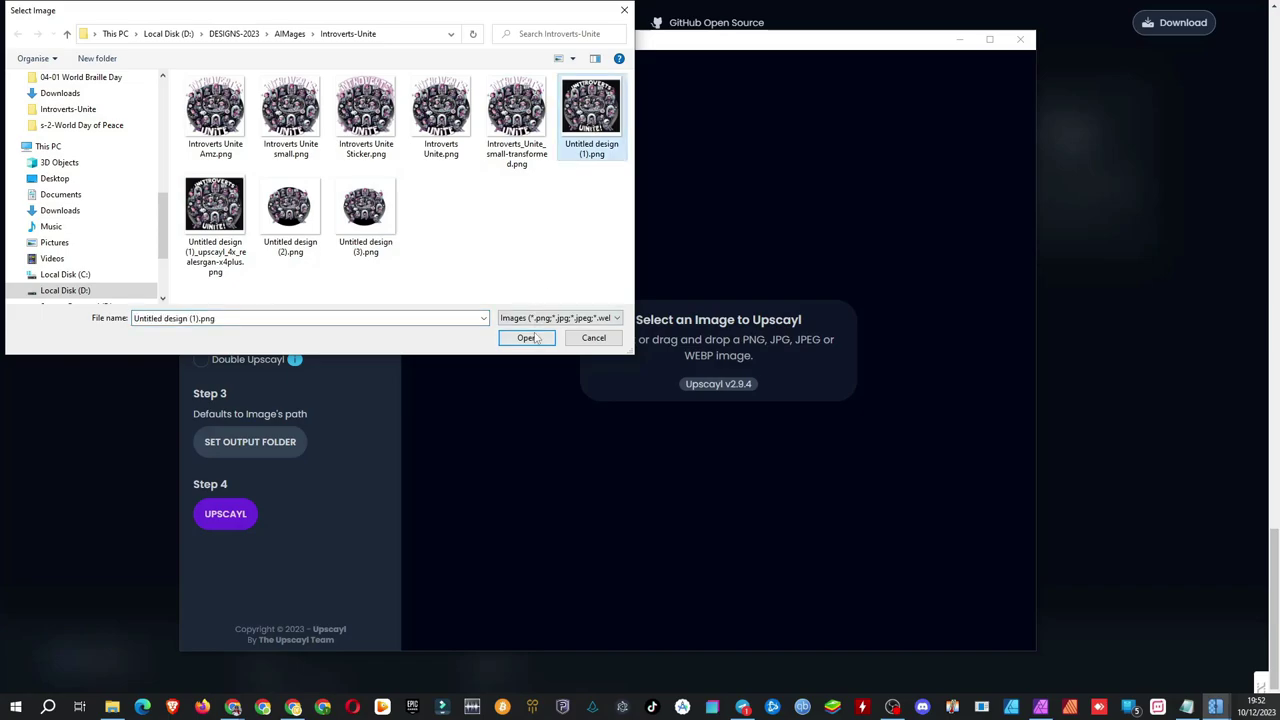
Step: Load Untitled design (1).png and upscale it to 16384x16384 using Digital Art with Double Upscayl
{"action": "left_click", "coordinate": [527, 337]}
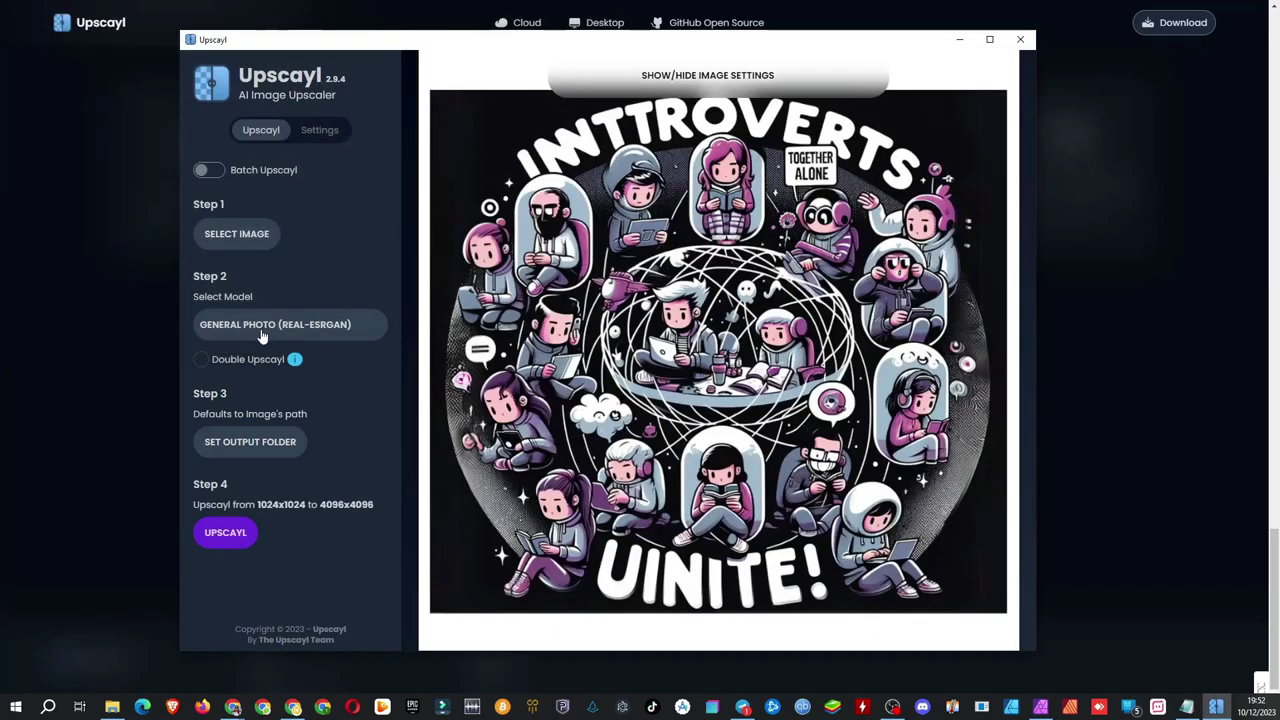
{"action": "left_click", "coordinate": [265, 331]}
{"action": "left_click", "coordinate": [248, 532]}
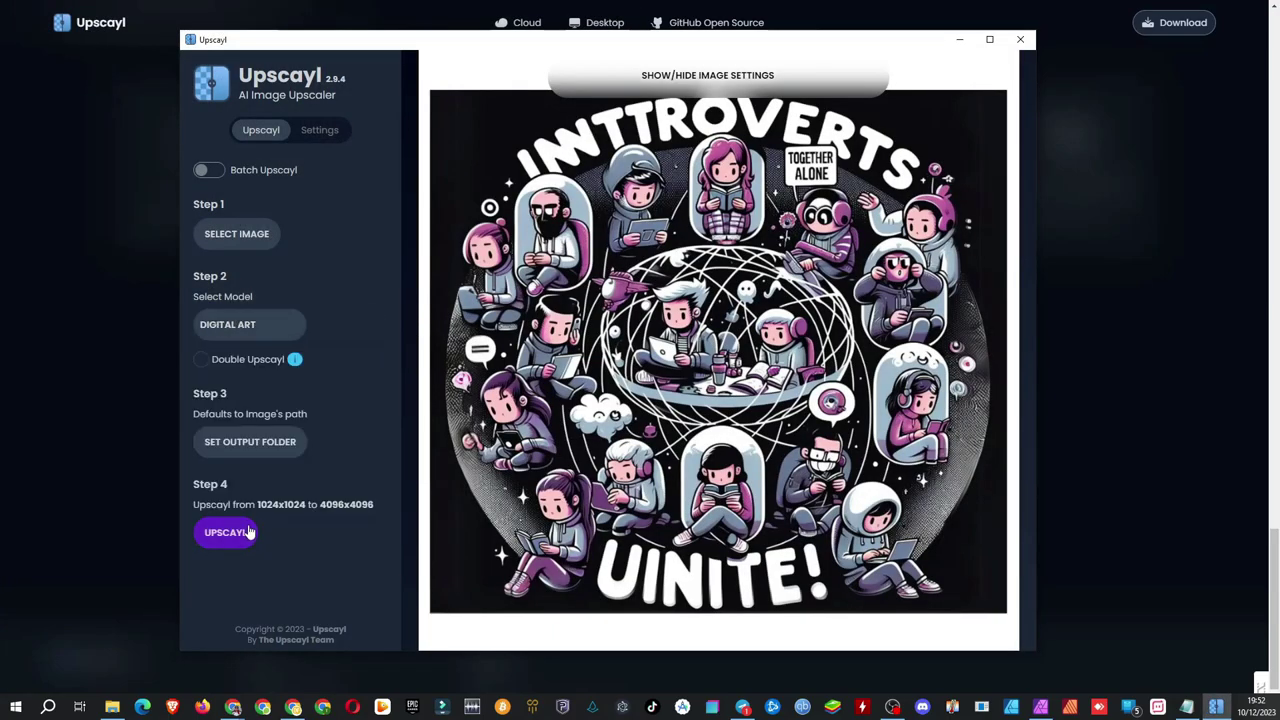
{"action": "left_click", "coordinate": [203, 362]}
{"action": "left_click", "coordinate": [228, 534]}
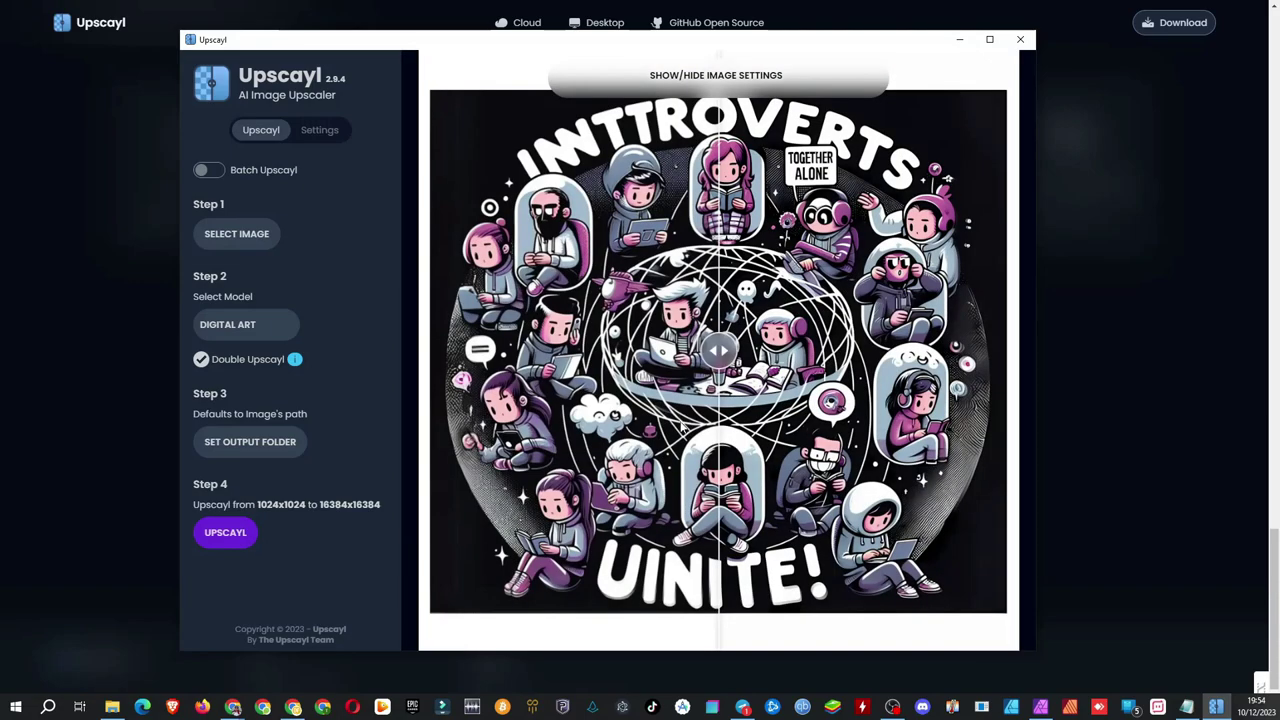
Step: Compare the 16x Digital Art result against the original, then bring up the Introverts-Unite output folder
{"action": "left_click_drag", "start_coordinate": [720, 351], "coordinate": [668, 351]}
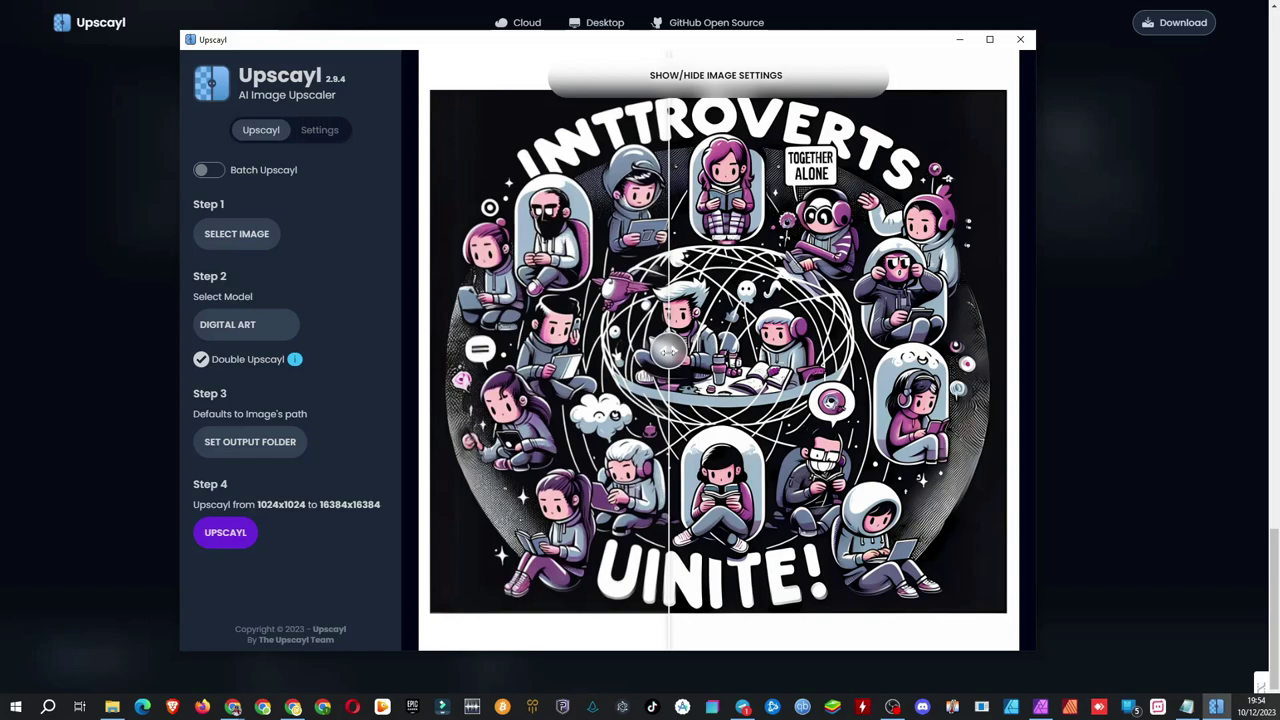
{"action": "left_click", "coordinate": [112, 707]}
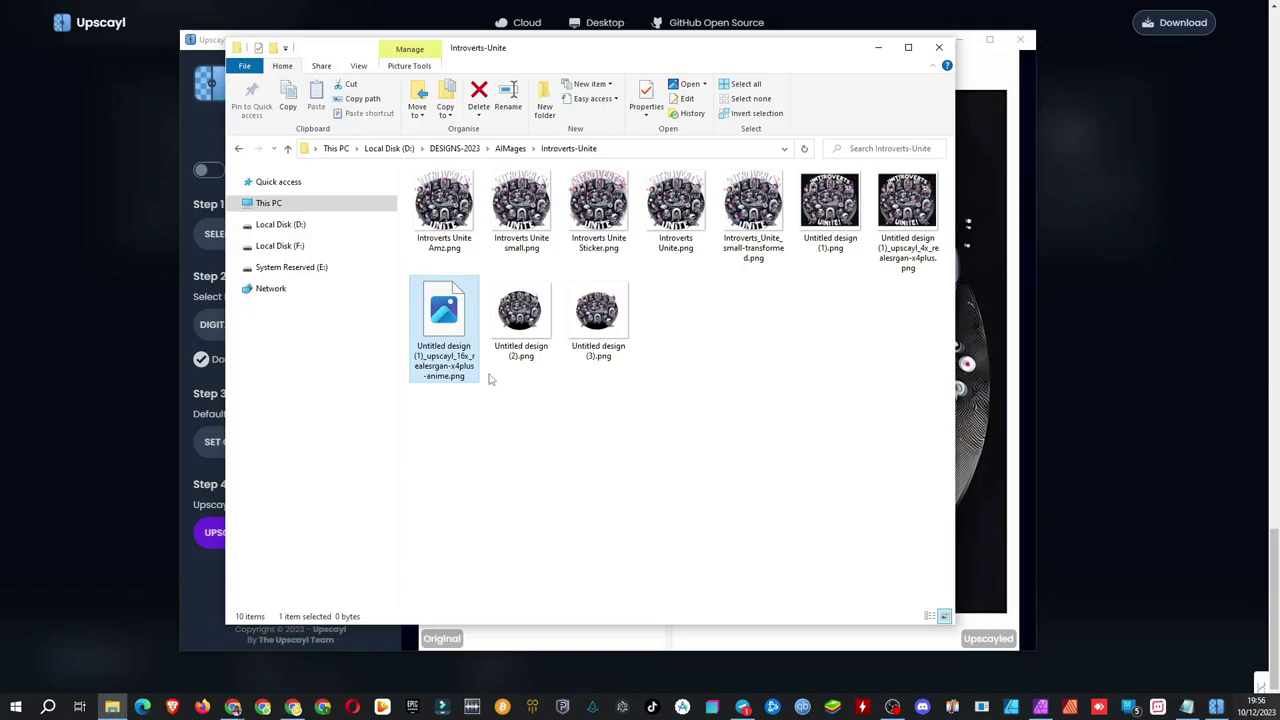
Step: View the 16x illustration in Photos, zoomed in, panning over the hair, laptop and purple fish
{"action": "double_click", "coordinate": [450, 335]}
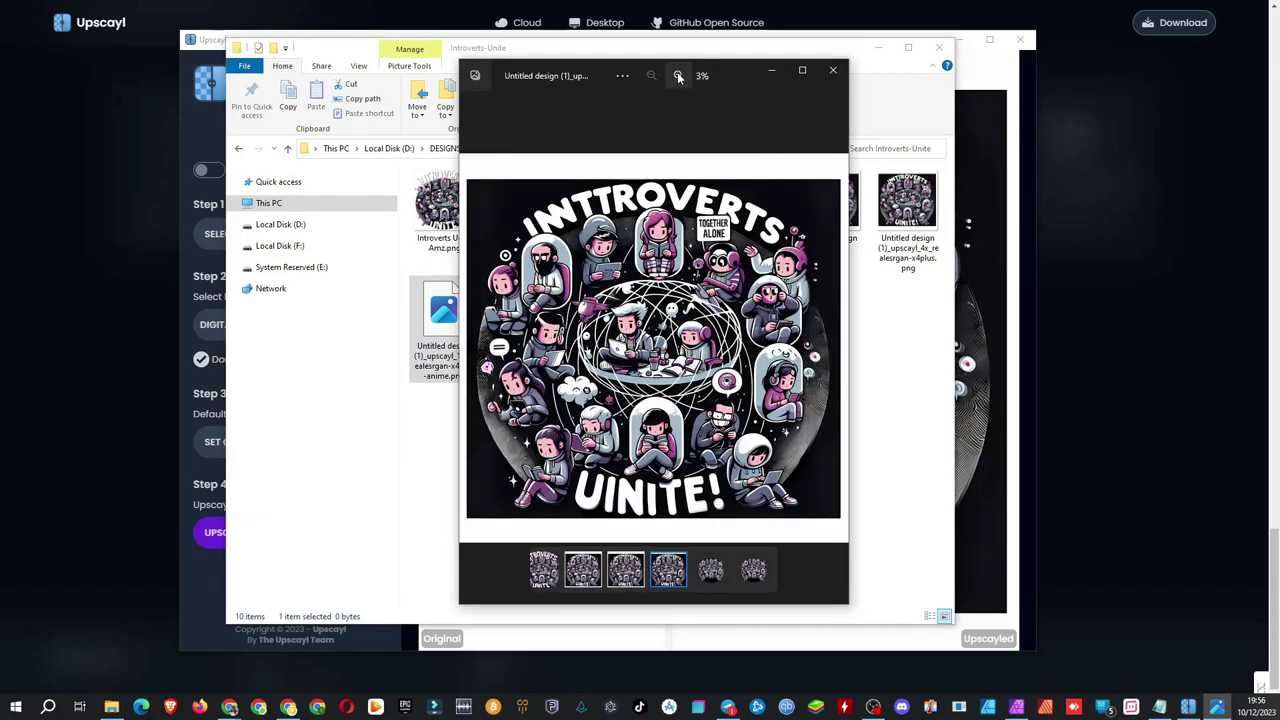
{"action": "left_click", "coordinate": [678, 77]}
{"action": "left_click", "coordinate": [678, 77]}
{"action": "left_click", "coordinate": [678, 77]}
{"action": "left_click", "coordinate": [678, 77]}
{"action": "left_click", "coordinate": [678, 77]}
{"action": "left_click", "coordinate": [678, 77]}
{"action": "left_click", "coordinate": [678, 77]}
{"action": "left_click", "coordinate": [678, 77]}
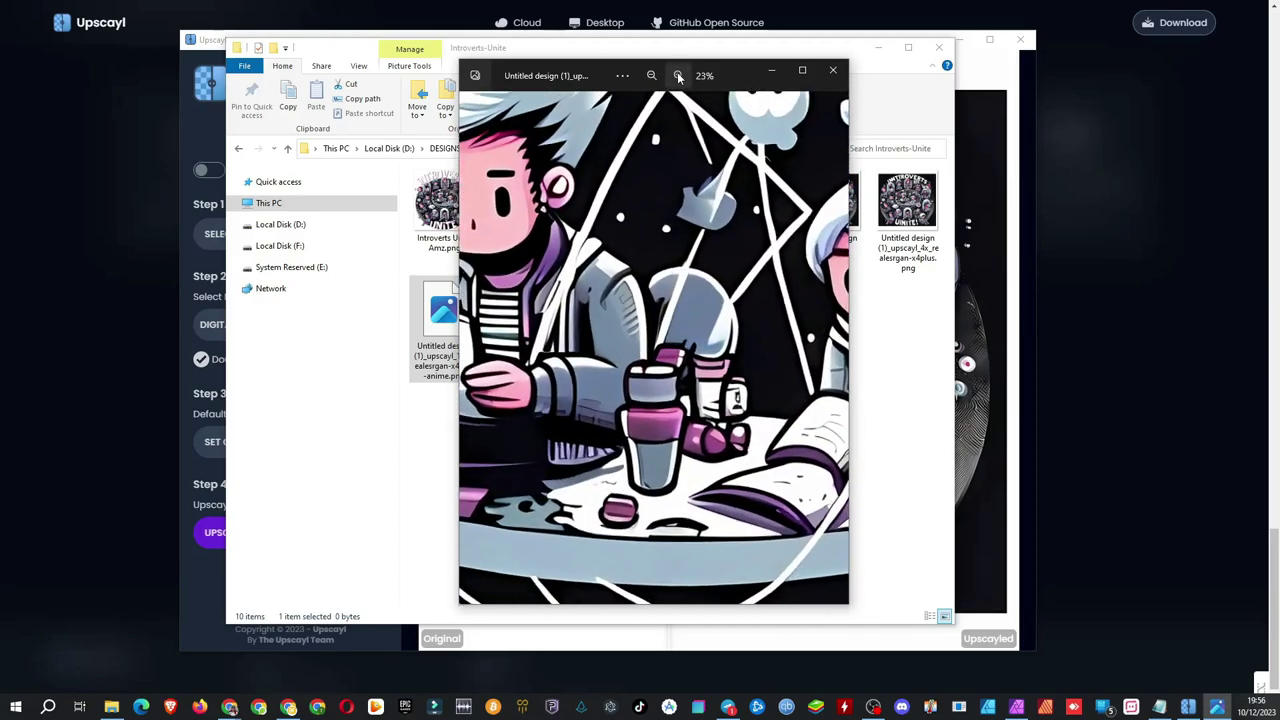
{"action": "left_click_drag", "start_coordinate": [700, 290], "coordinate": [767, 350]}
{"action": "left_click_drag", "start_coordinate": [672, 359], "coordinate": [761, 425]}
{"action": "left_click_drag", "start_coordinate": [605, 386], "coordinate": [705, 480]}
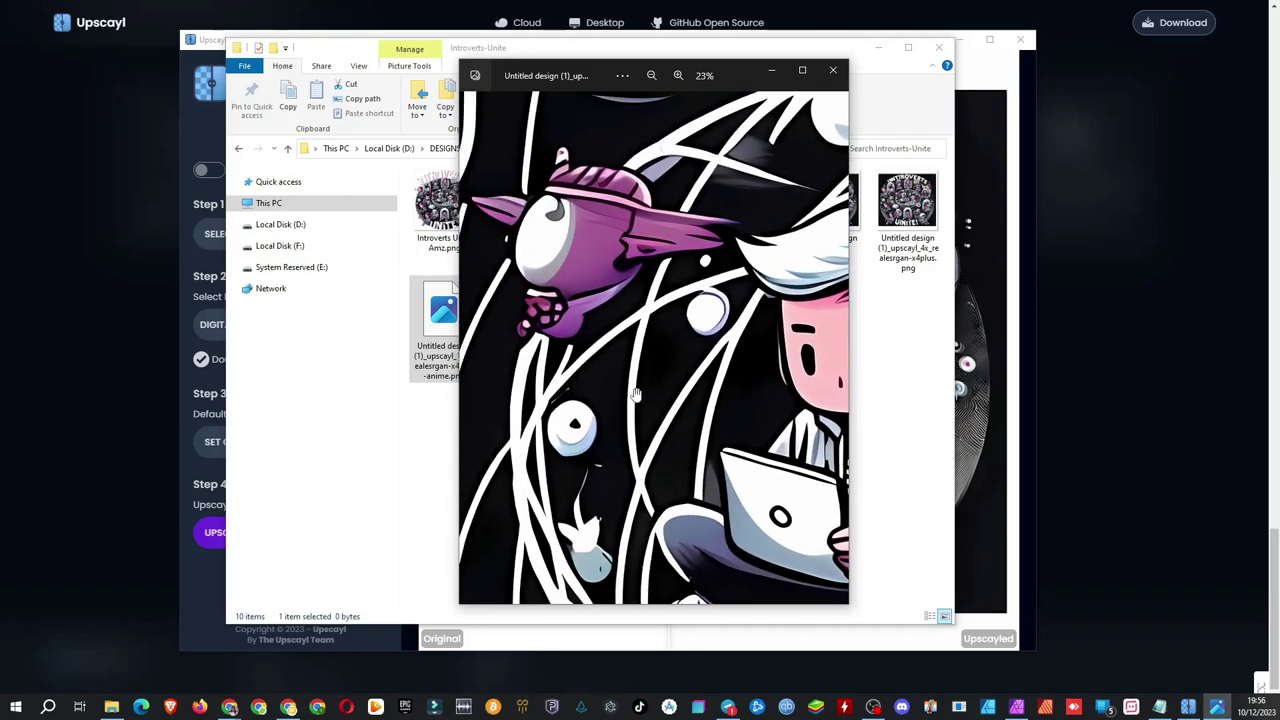
{"action": "left_click_drag", "start_coordinate": [615, 385], "coordinate": [566, 289]}
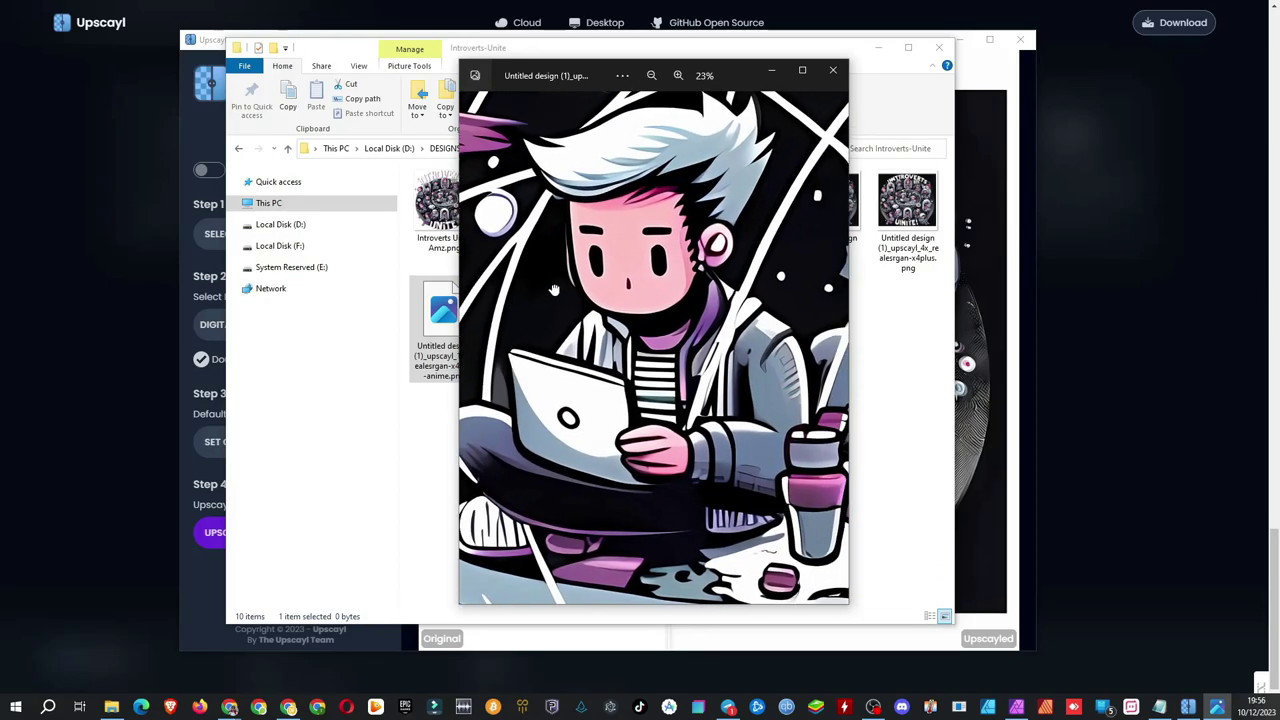
Step: Magnify the character's pink face closely to check its sharpness
{"action": "left_click", "coordinate": [679, 76]}
{"action": "left_click", "coordinate": [679, 76]}
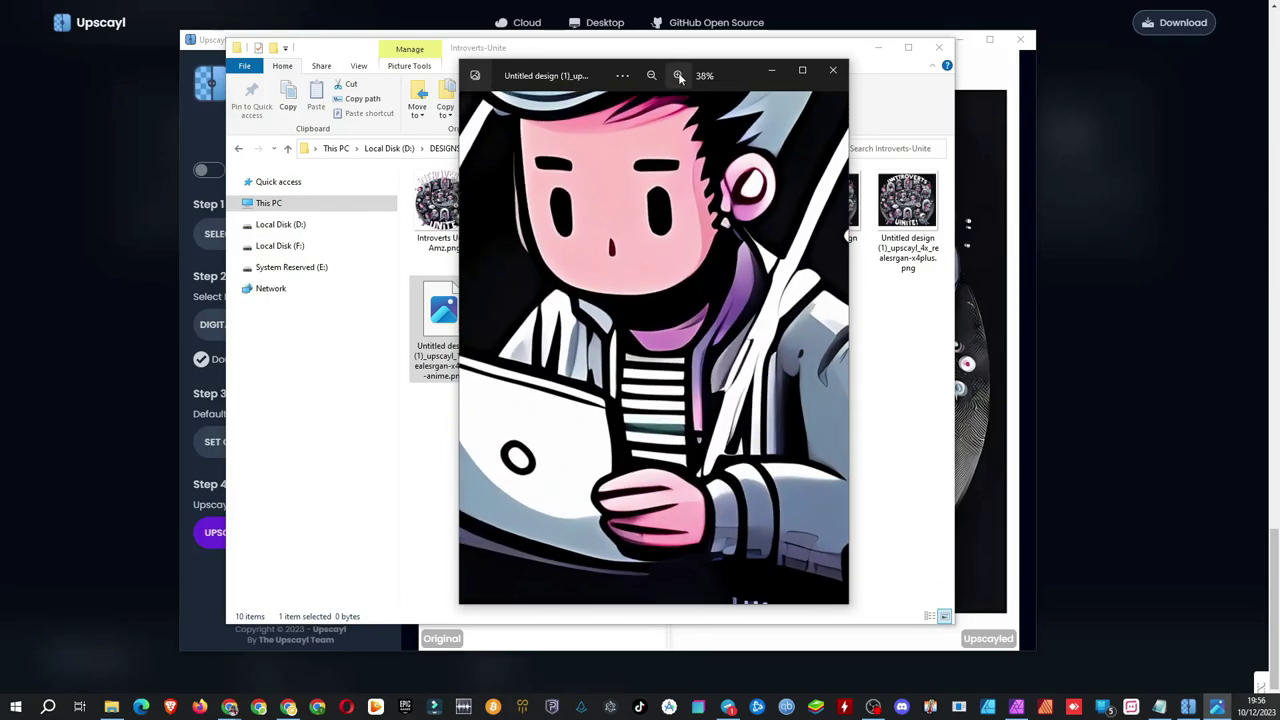
{"action": "left_click", "coordinate": [679, 76]}
{"action": "left_click", "coordinate": [679, 76]}
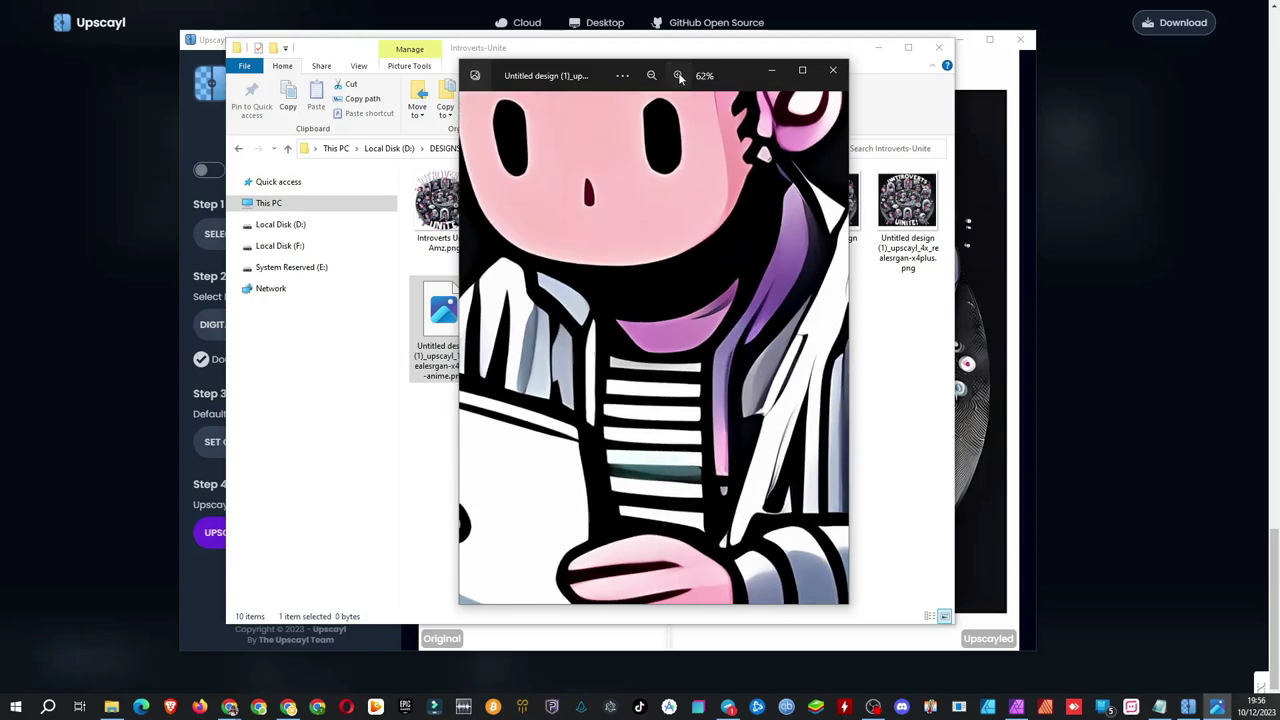
{"action": "left_click", "coordinate": [679, 76]}
{"action": "left_click_drag", "start_coordinate": [681, 192], "coordinate": [681, 335]}
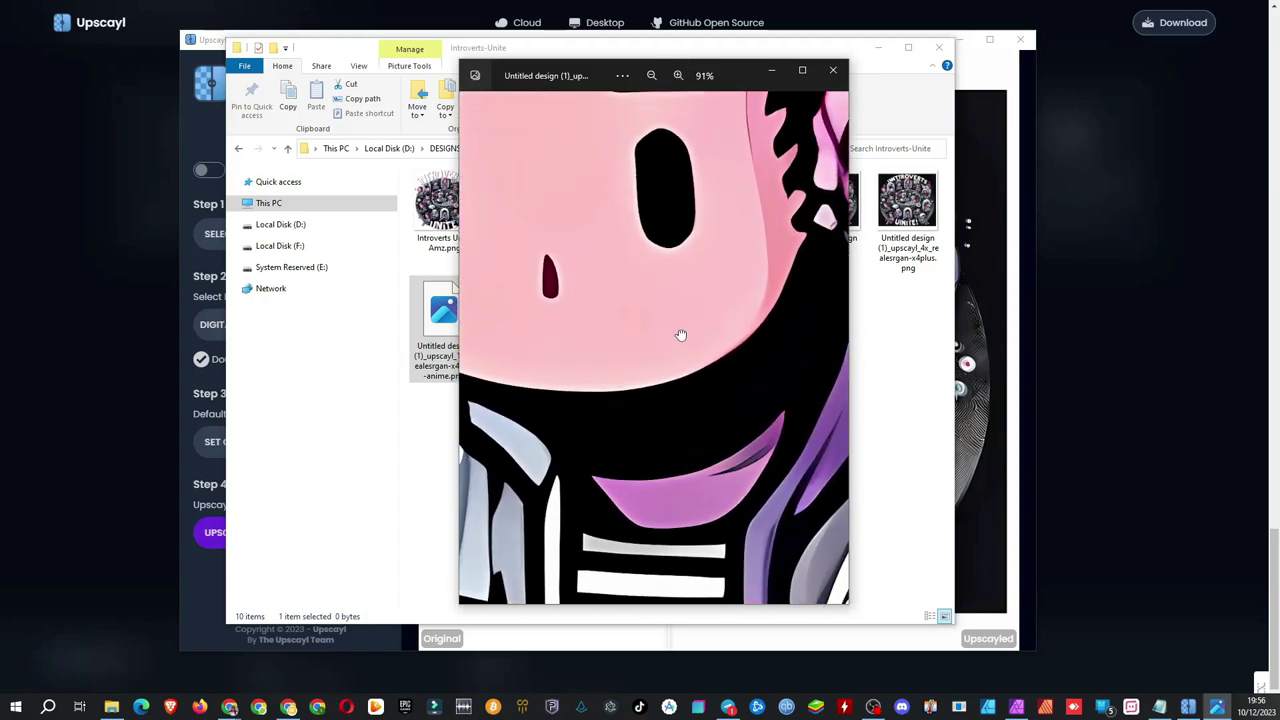
{"action": "left_click", "coordinate": [677, 76]}
{"action": "left_click", "coordinate": [677, 76]}
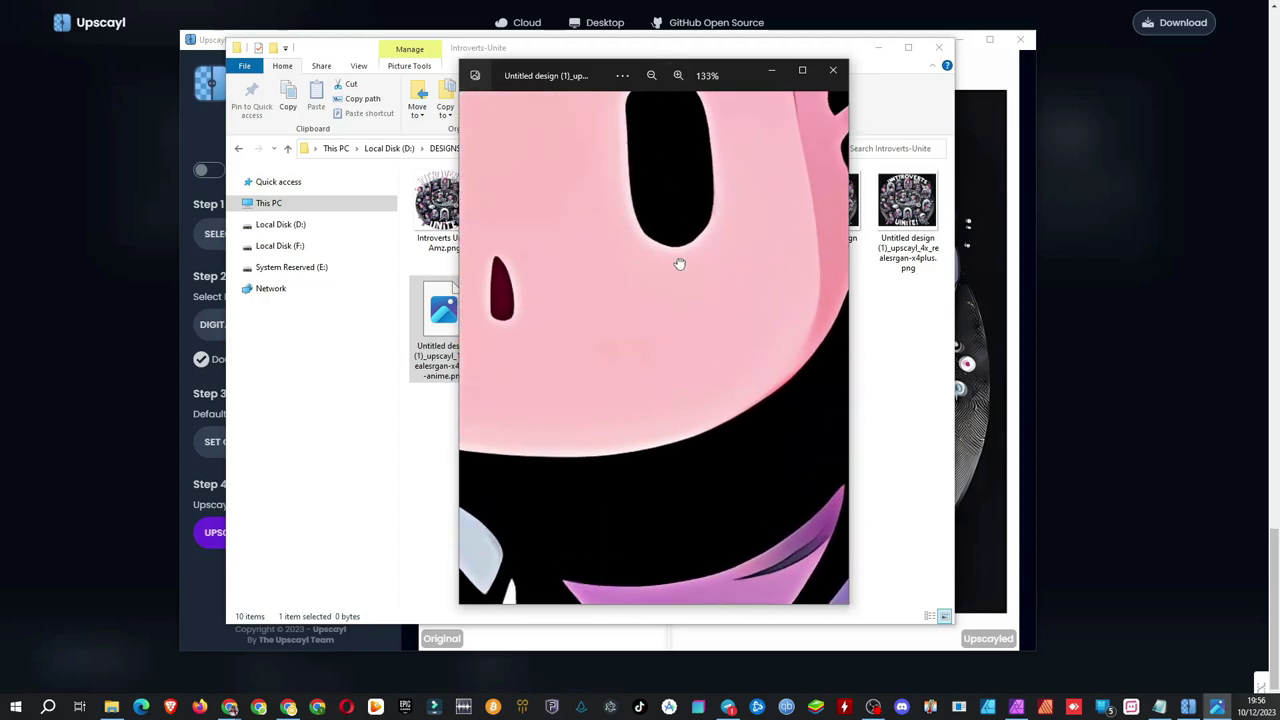
{"action": "left_click_drag", "start_coordinate": [677, 266], "coordinate": [760, 245]}
{"action": "scroll", "coordinate": [679, 299], "scroll_direction": "down", "scroll_amount": 5}
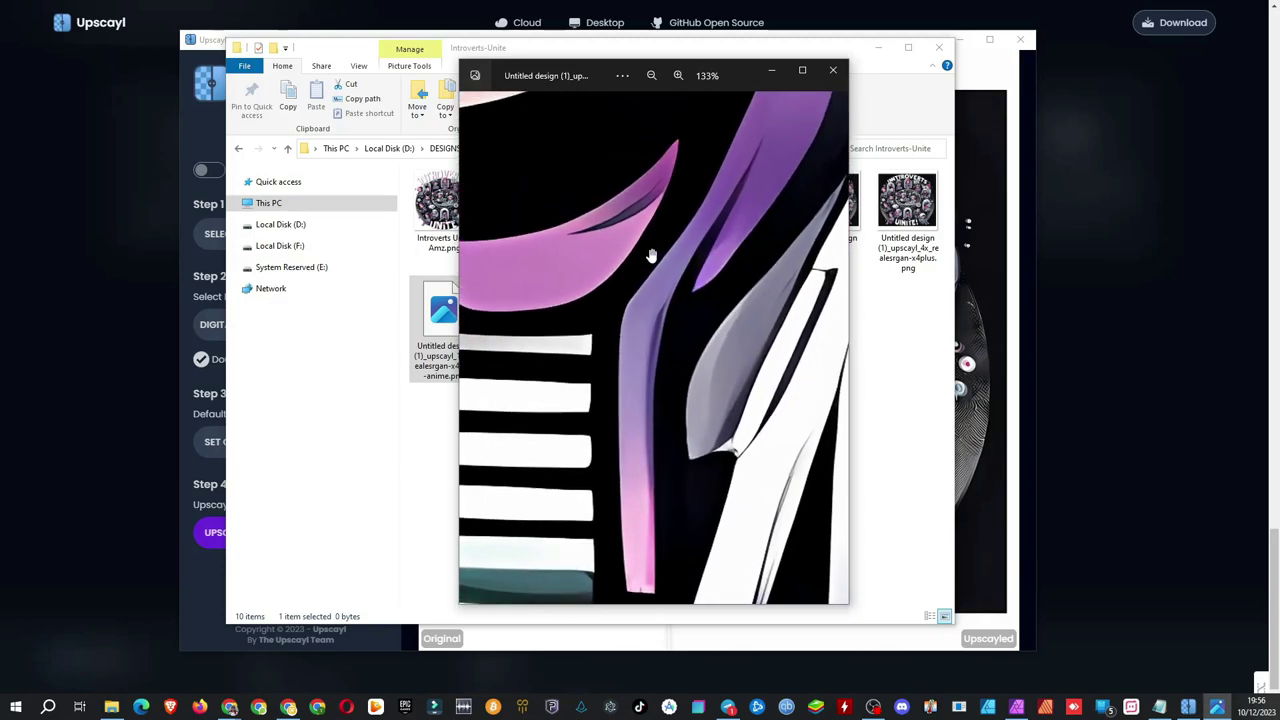
Step: Zoom out slightly and pan across the striped shirt, pink hand and collar, back to the face
{"action": "left_click_drag", "start_coordinate": [651, 256], "coordinate": [706, 290]}
{"action": "left_click", "coordinate": [651, 75]}
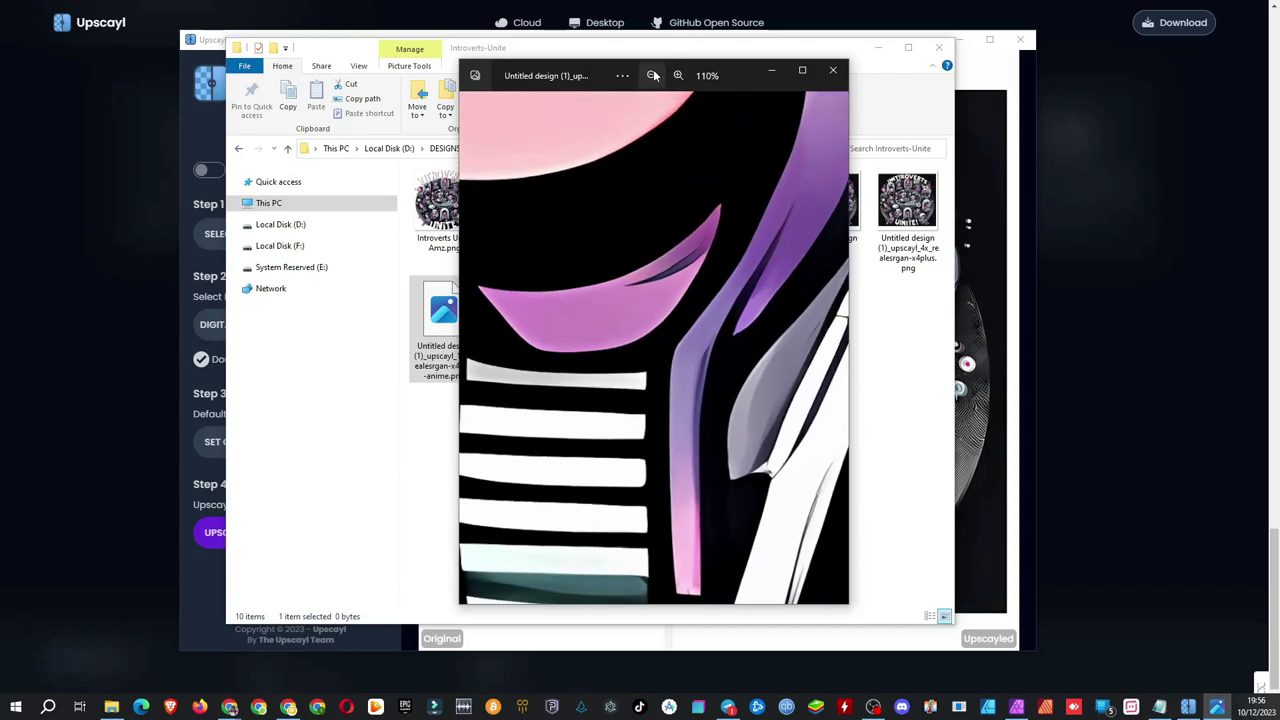
{"action": "left_click_drag", "start_coordinate": [664, 259], "coordinate": [743, 177]}
{"action": "left_click_drag", "start_coordinate": [745, 440], "coordinate": [743, 180]}
{"action": "left_click_drag", "start_coordinate": [715, 323], "coordinate": [712, 225]}
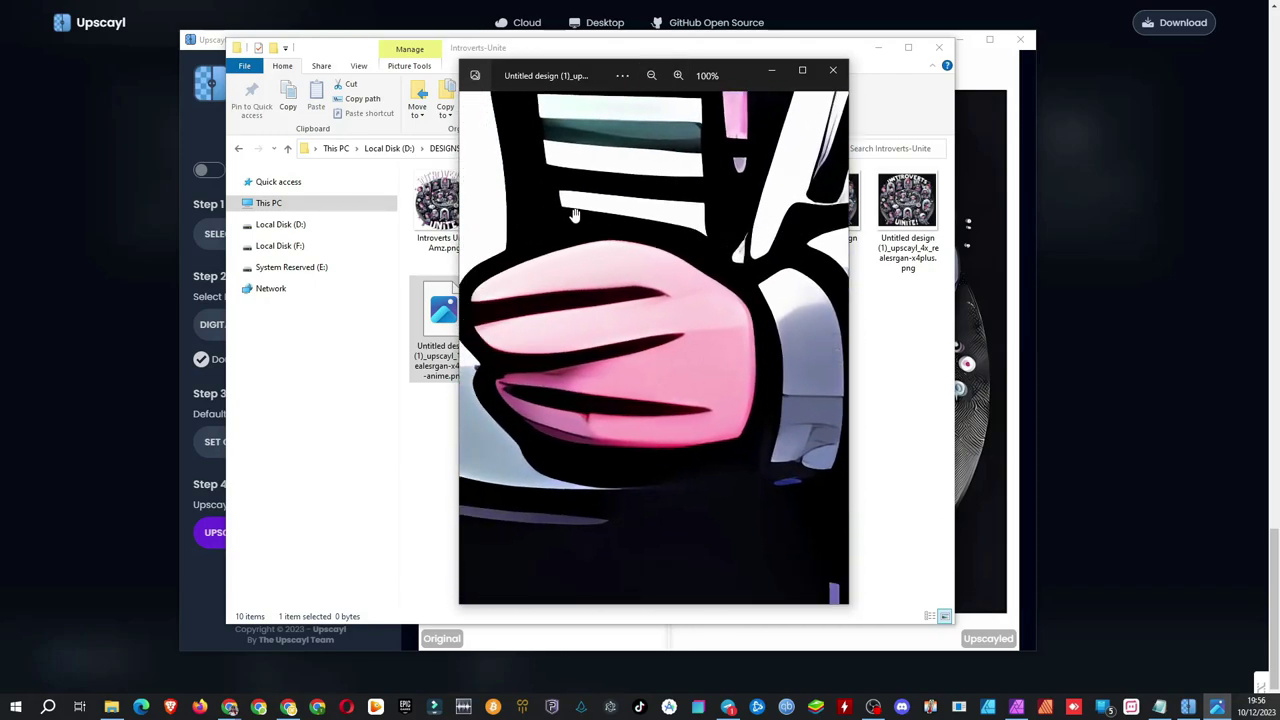
{"action": "left_click_drag", "start_coordinate": [580, 225], "coordinate": [771, 444]}
{"action": "left_click_drag", "start_coordinate": [590, 258], "coordinate": [600, 440]}
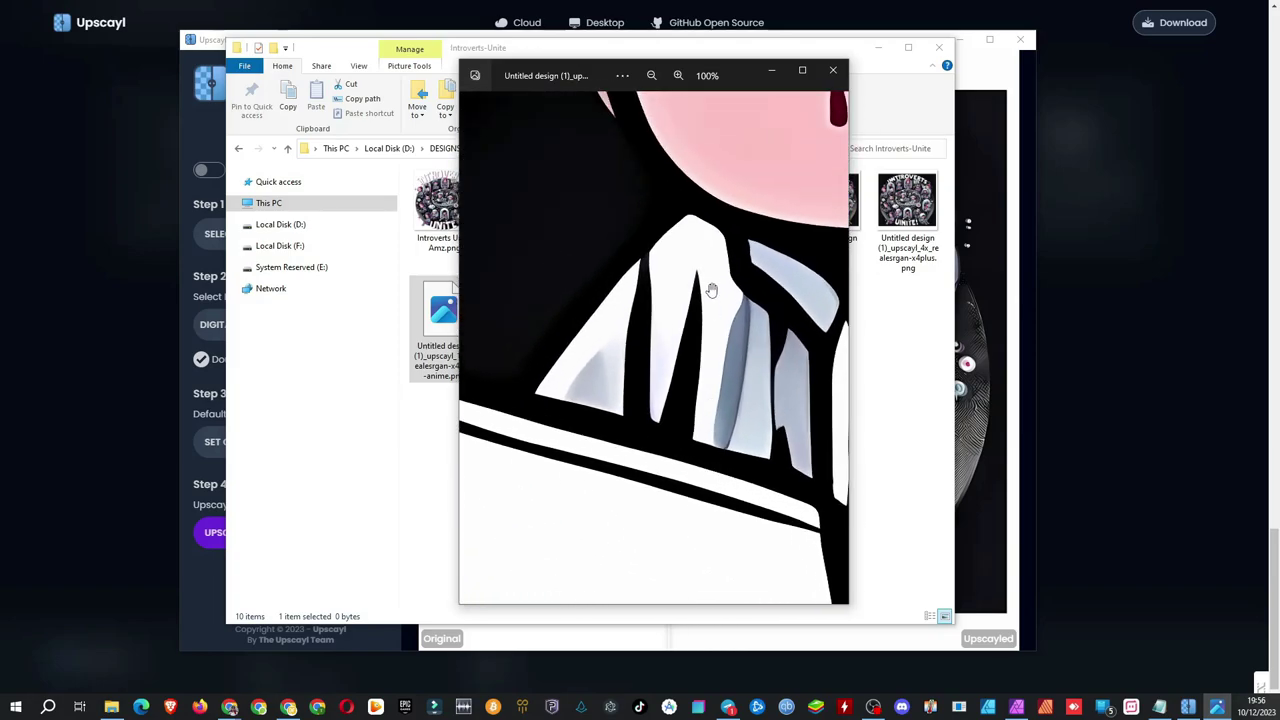
{"action": "left_click_drag", "start_coordinate": [711, 289], "coordinate": [586, 523]}
{"action": "left_click_drag", "start_coordinate": [675, 305], "coordinate": [563, 480]}
Step: Close the Photos viewer and minimise File Explorer to return to Upscayl
{"action": "left_click", "coordinate": [833, 70]}
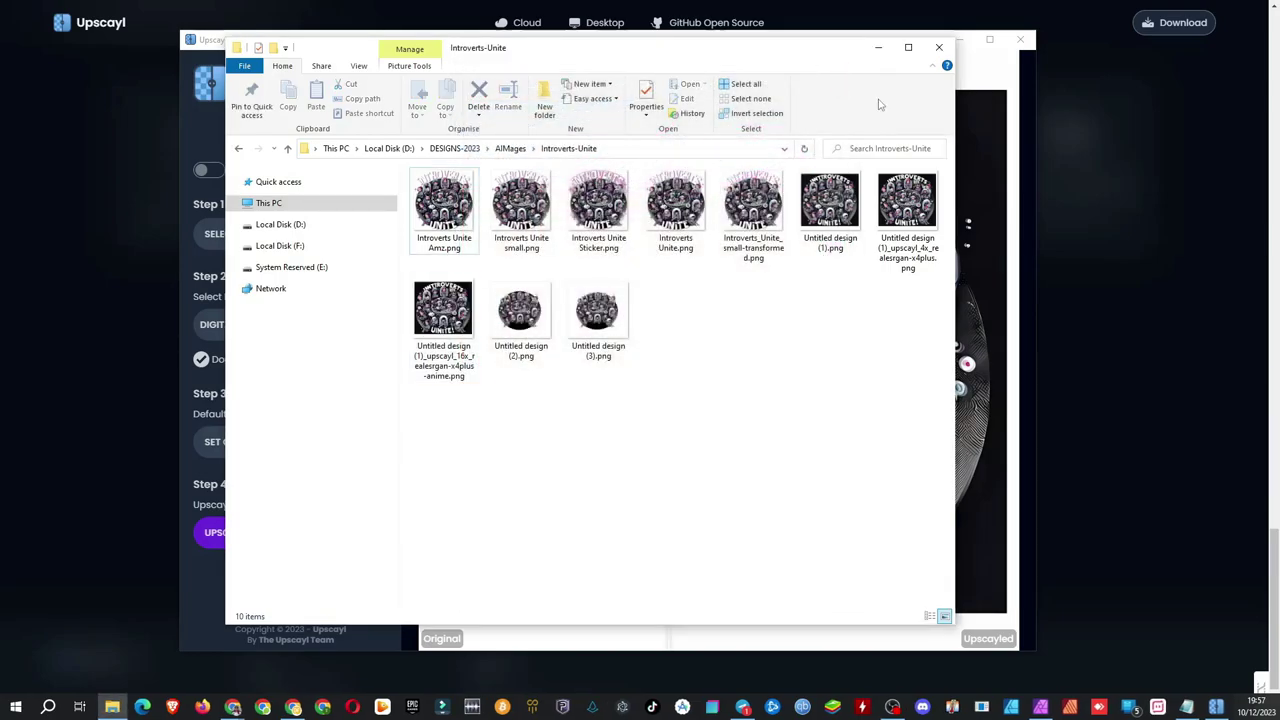
{"action": "left_click", "coordinate": [879, 50]}
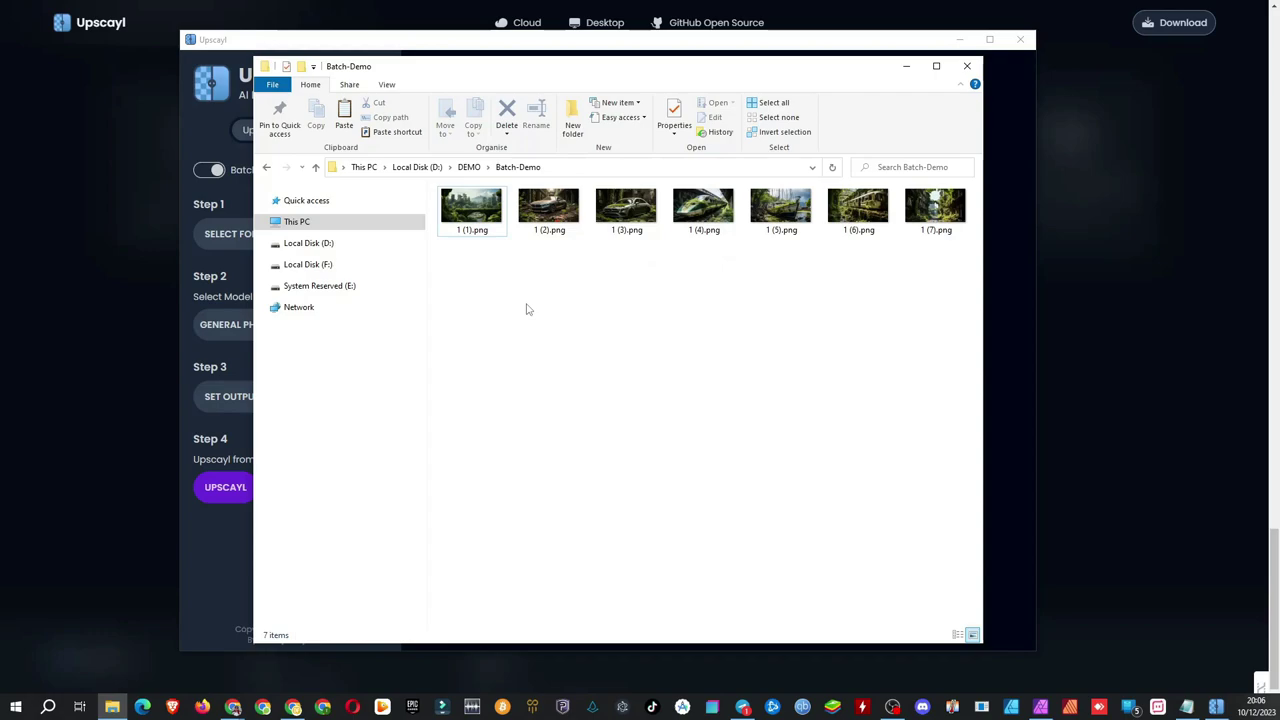
Step: Choose D:\DEMO\Batch-Demo as the batch input folder and run Upscayl on it
{"action": "left_click", "coordinate": [907, 67]}
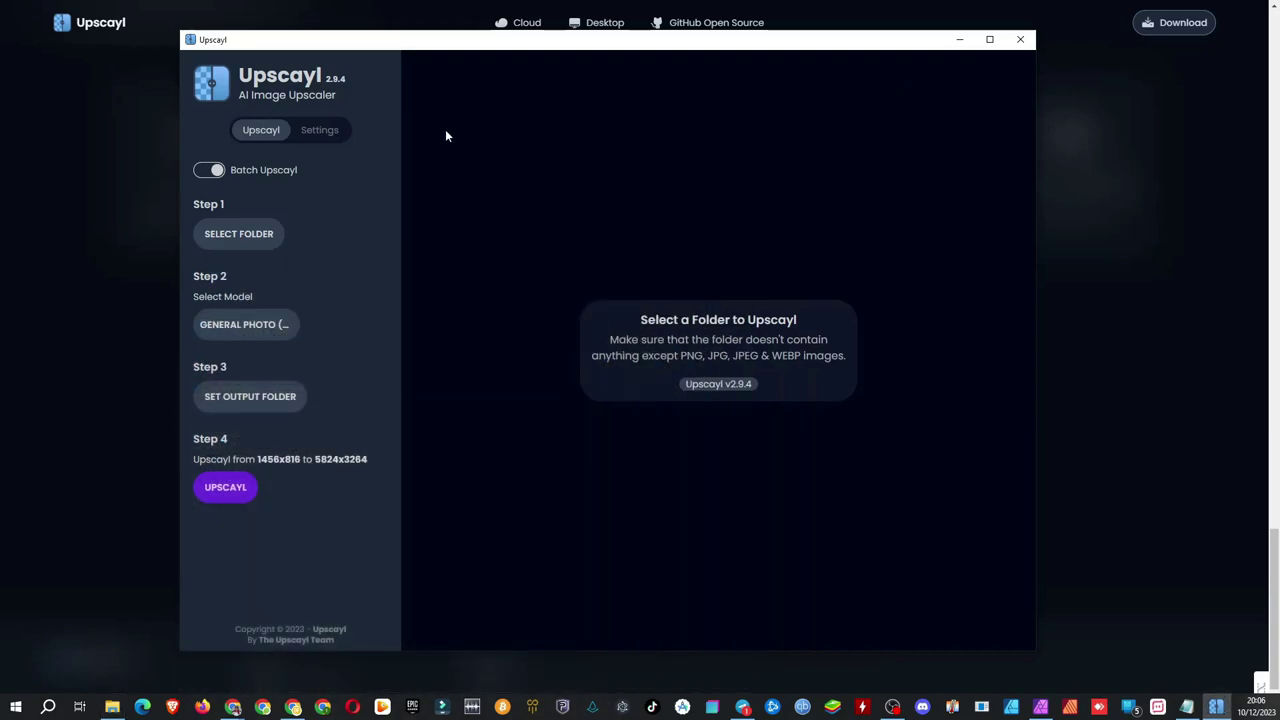
{"action": "left_click", "coordinate": [209, 170]}
{"action": "left_click", "coordinate": [245, 234]}
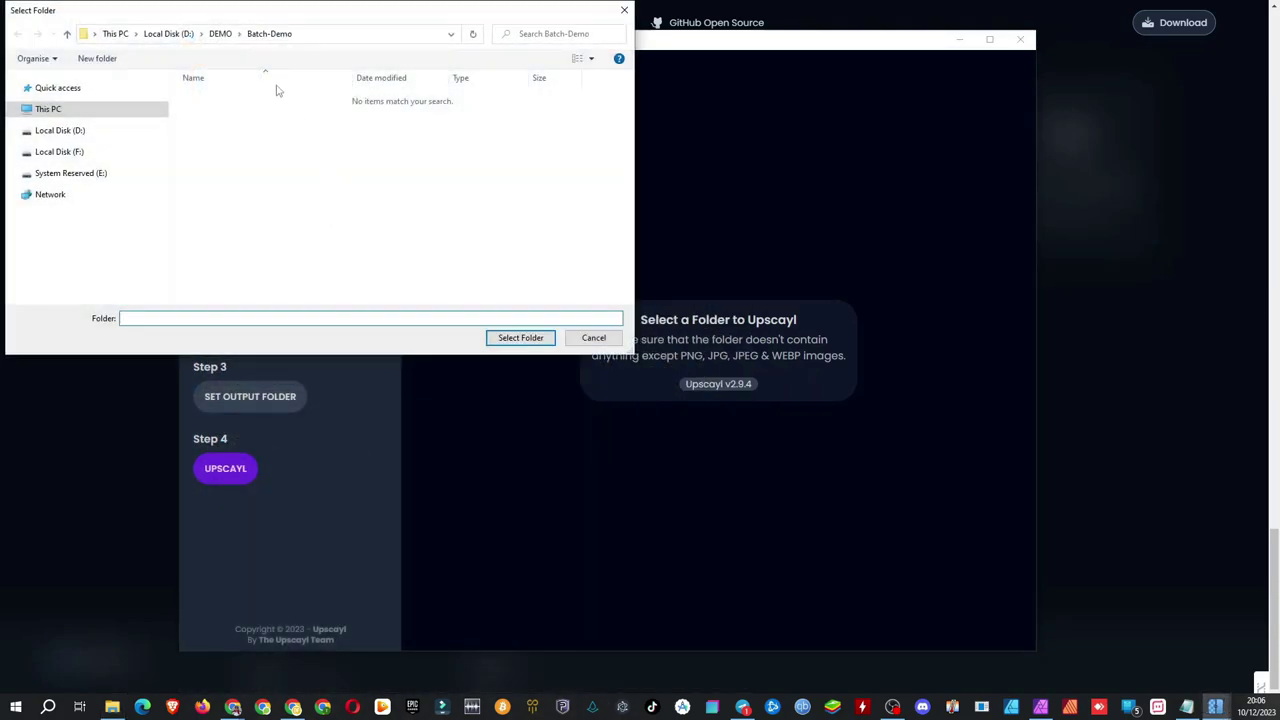
{"action": "left_click", "coordinate": [267, 38]}
{"action": "left_click", "coordinate": [539, 338]}
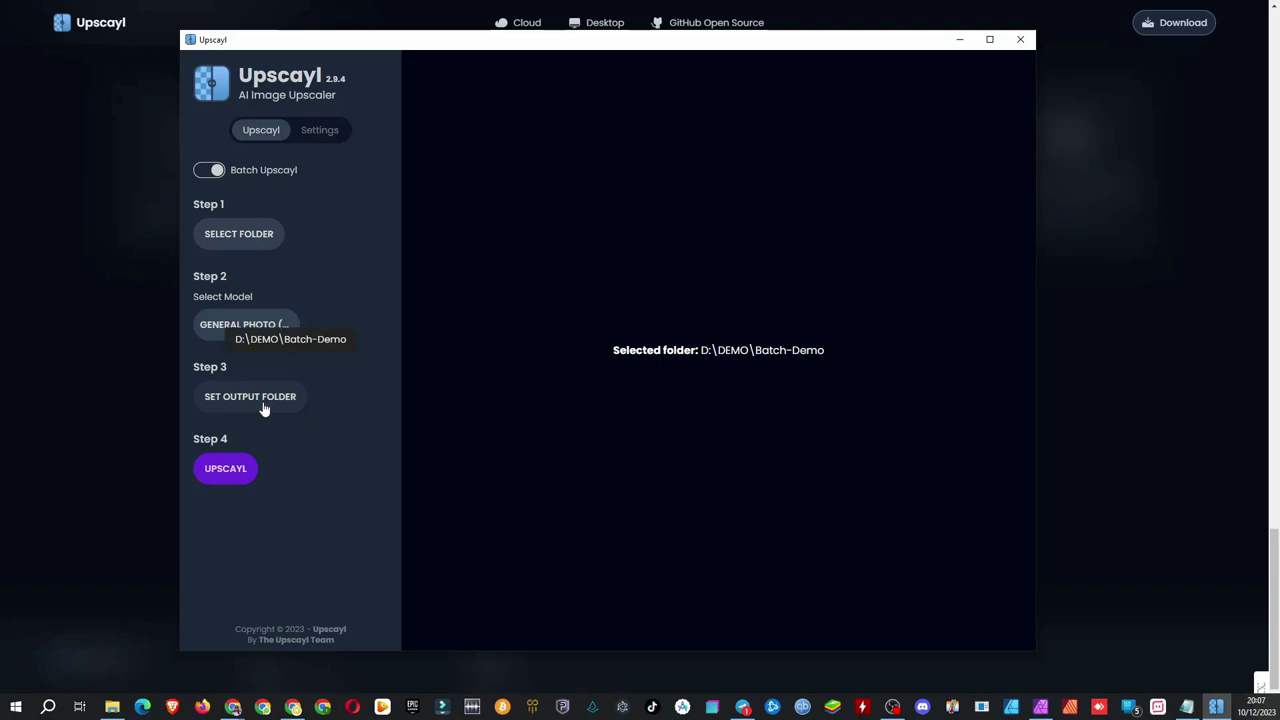
{"action": "left_click", "coordinate": [222, 472]}
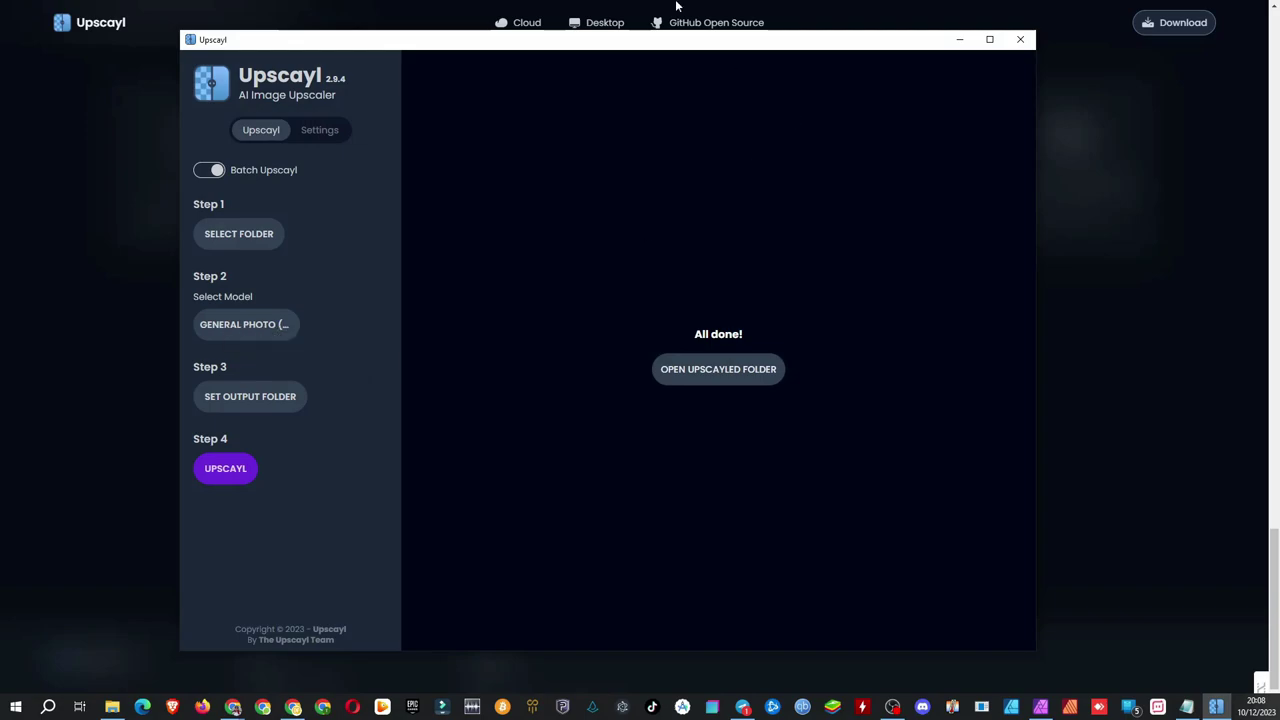
Step: Open the results, go up to Batch-Demo, and enter the upscayl_ultrasharp_x4 folder
{"action": "left_click", "coordinate": [764, 369]}
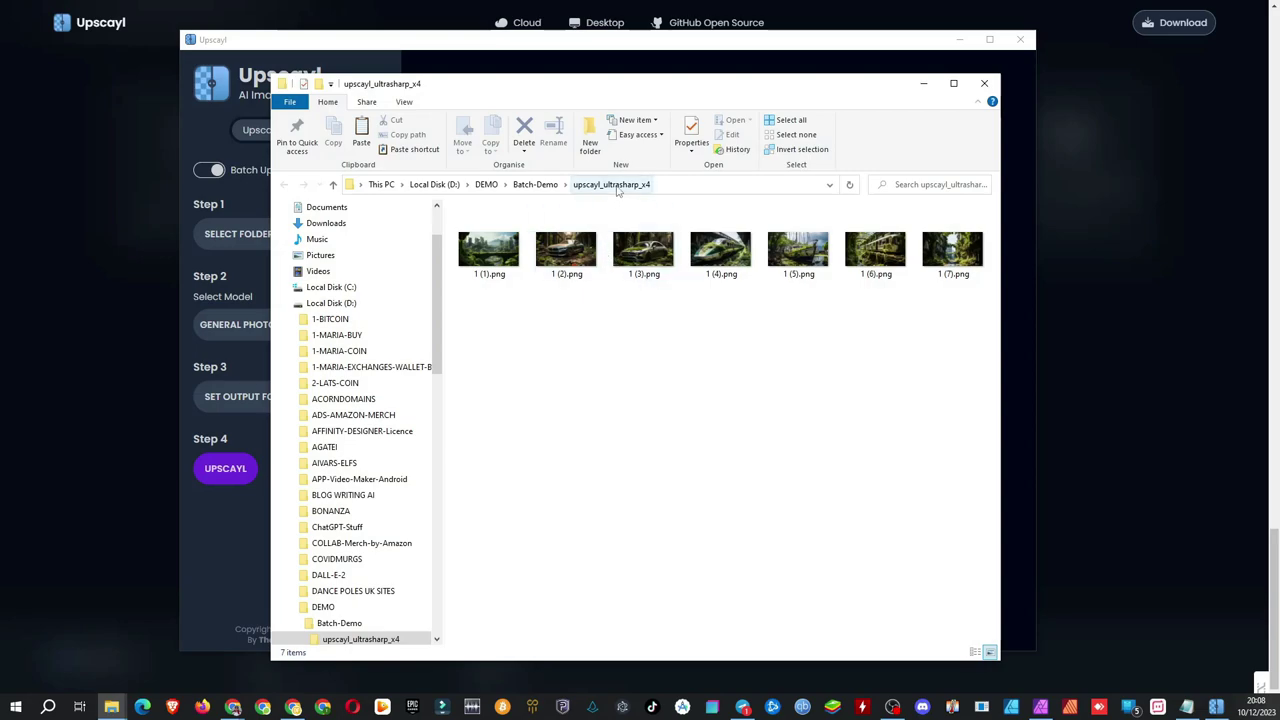
{"action": "left_click", "coordinate": [553, 186]}
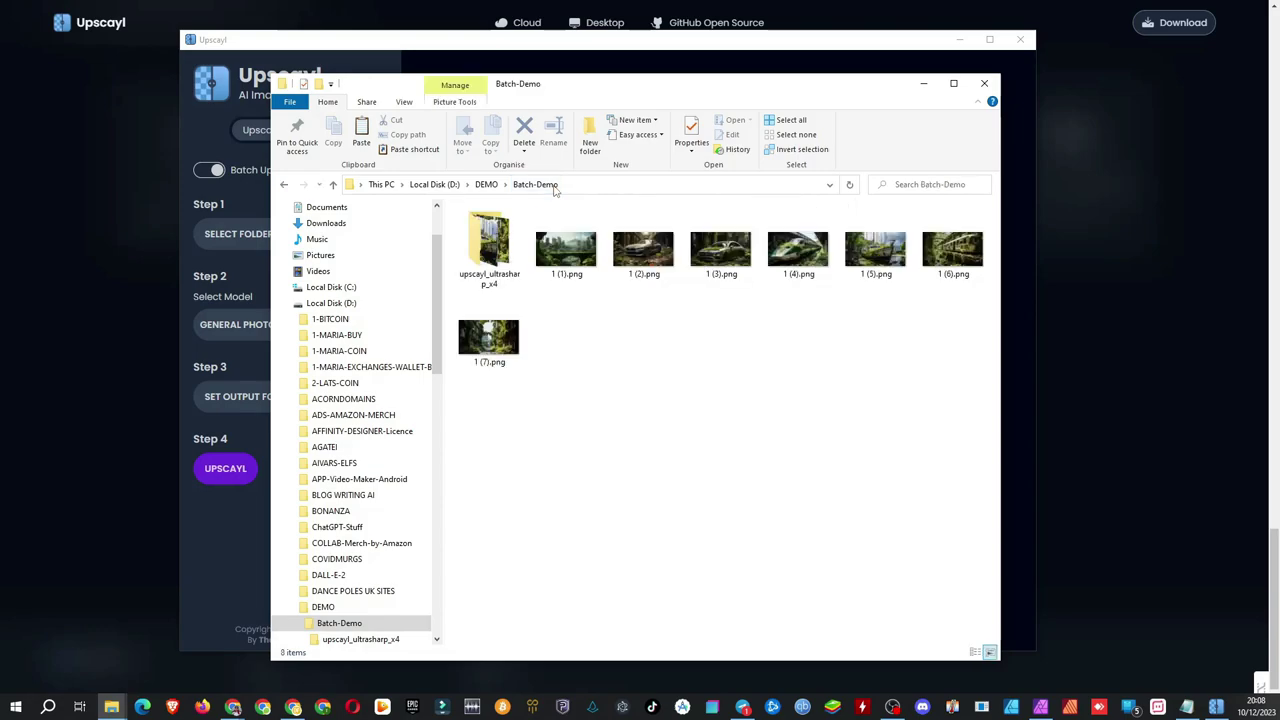
{"action": "double_click", "coordinate": [487, 254]}
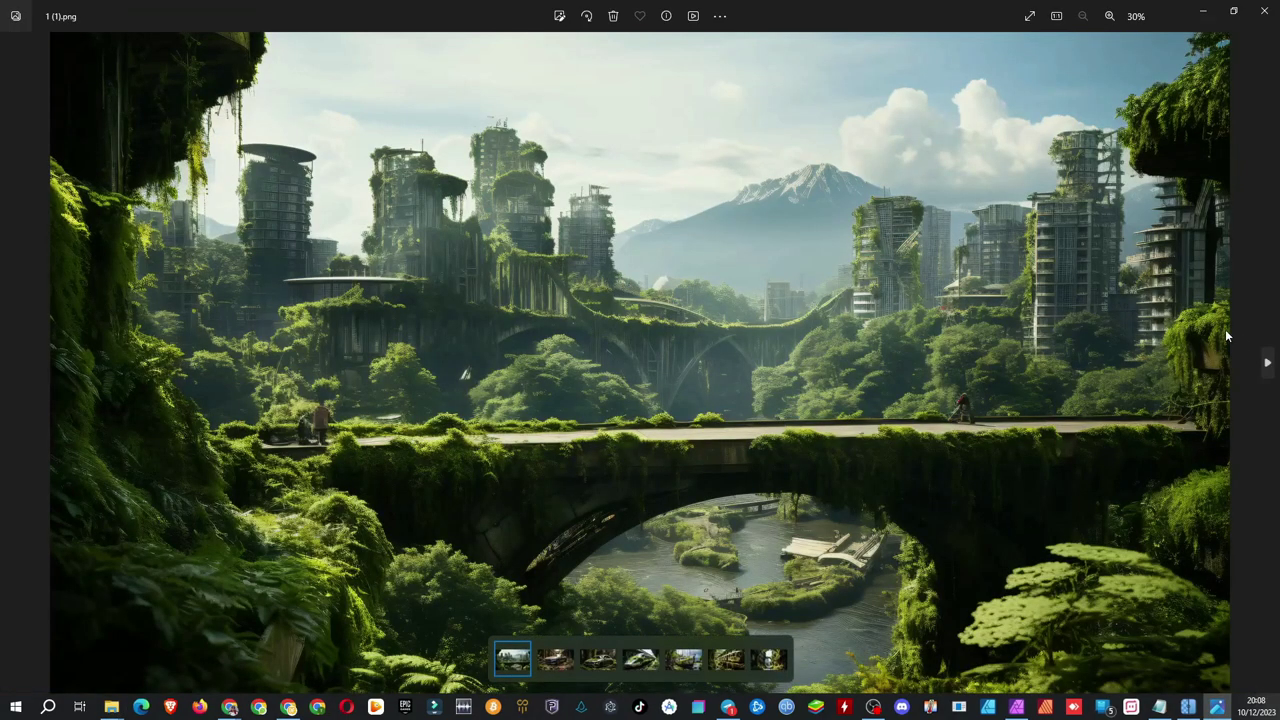
Step: Page through the upscaled photos from 1 (1).png to 1 (7).png in Photos
{"action": "left_click", "coordinate": [1270, 365]}
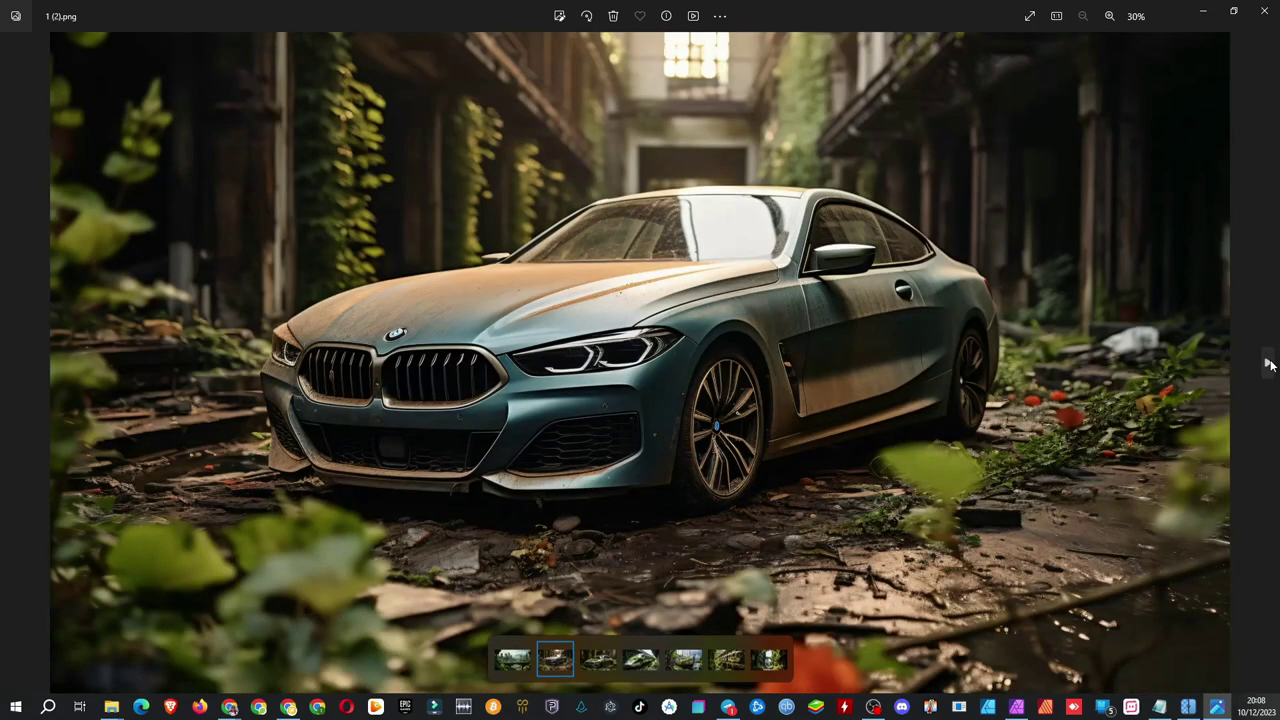
{"action": "left_click", "coordinate": [1270, 365]}
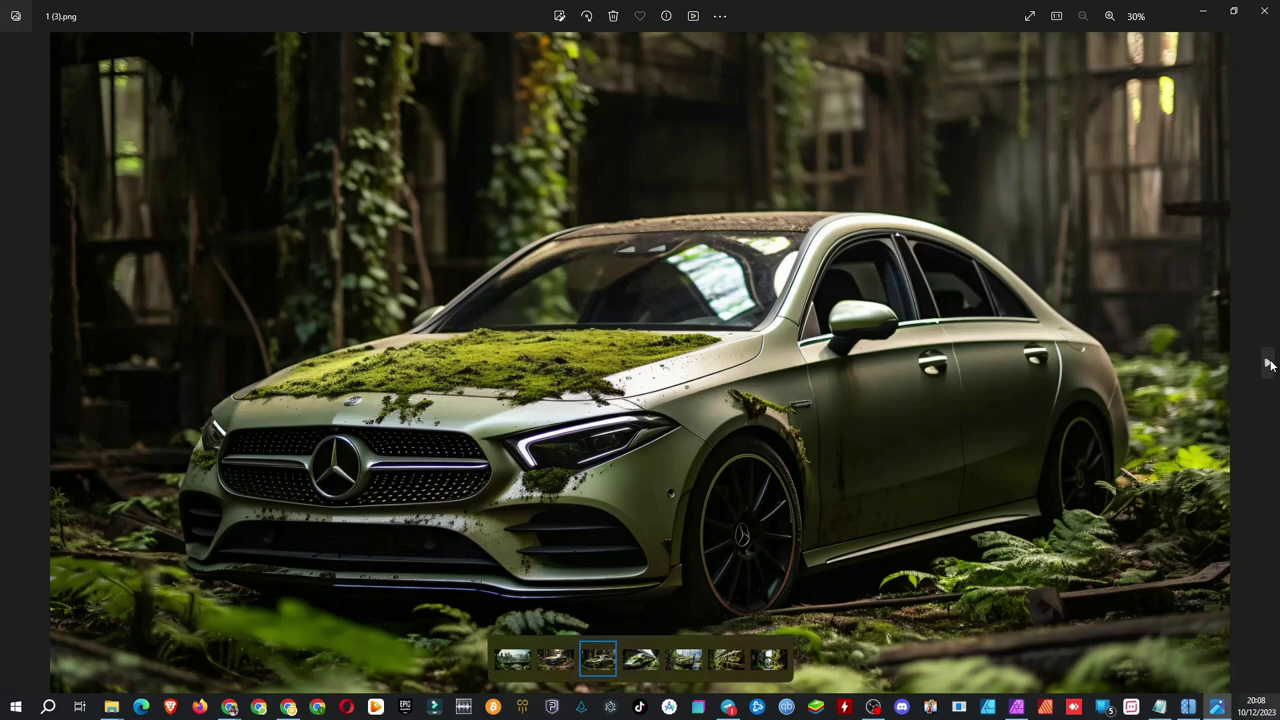
{"action": "left_click", "coordinate": [1270, 365]}
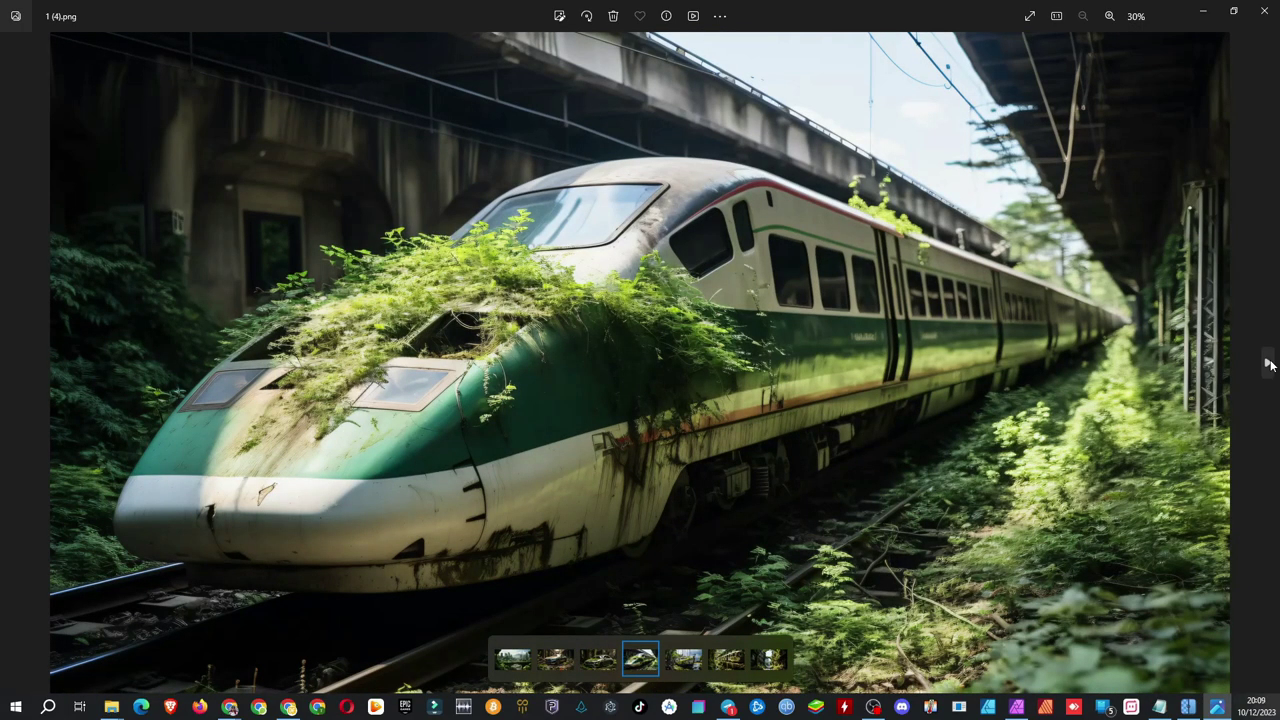
{"action": "left_click", "coordinate": [1270, 365]}
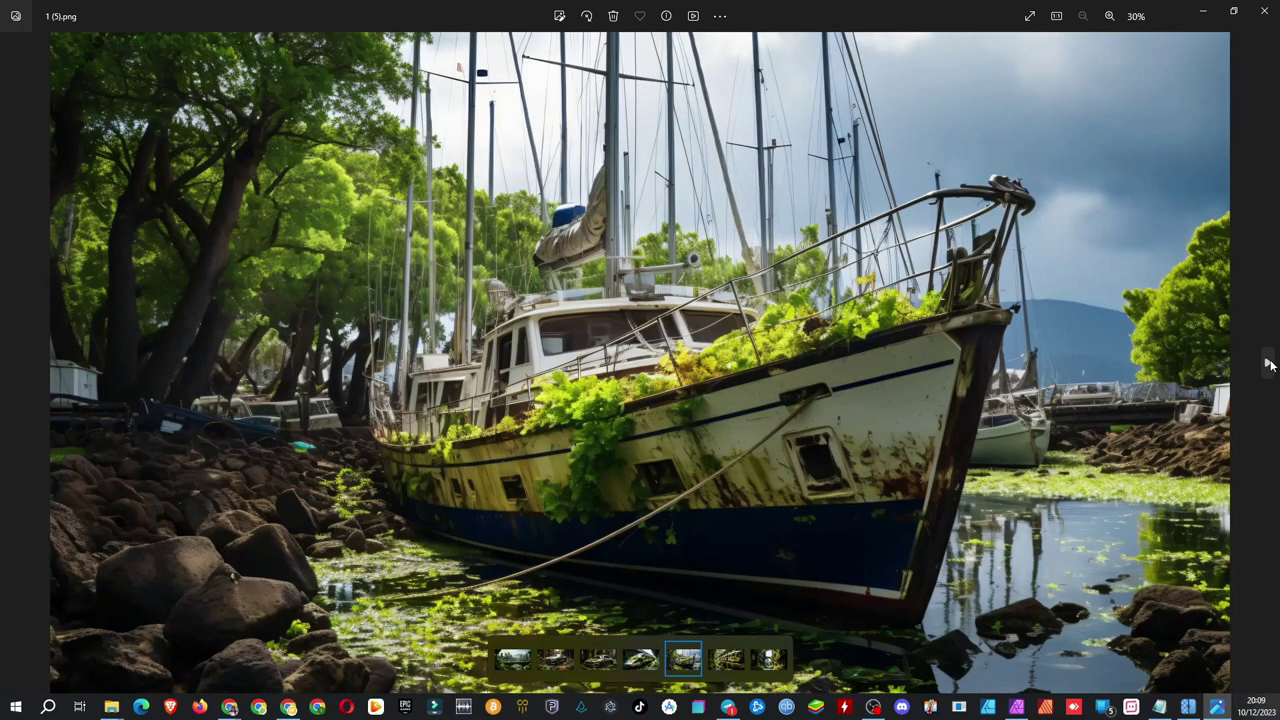
{"action": "left_click", "coordinate": [1270, 365]}
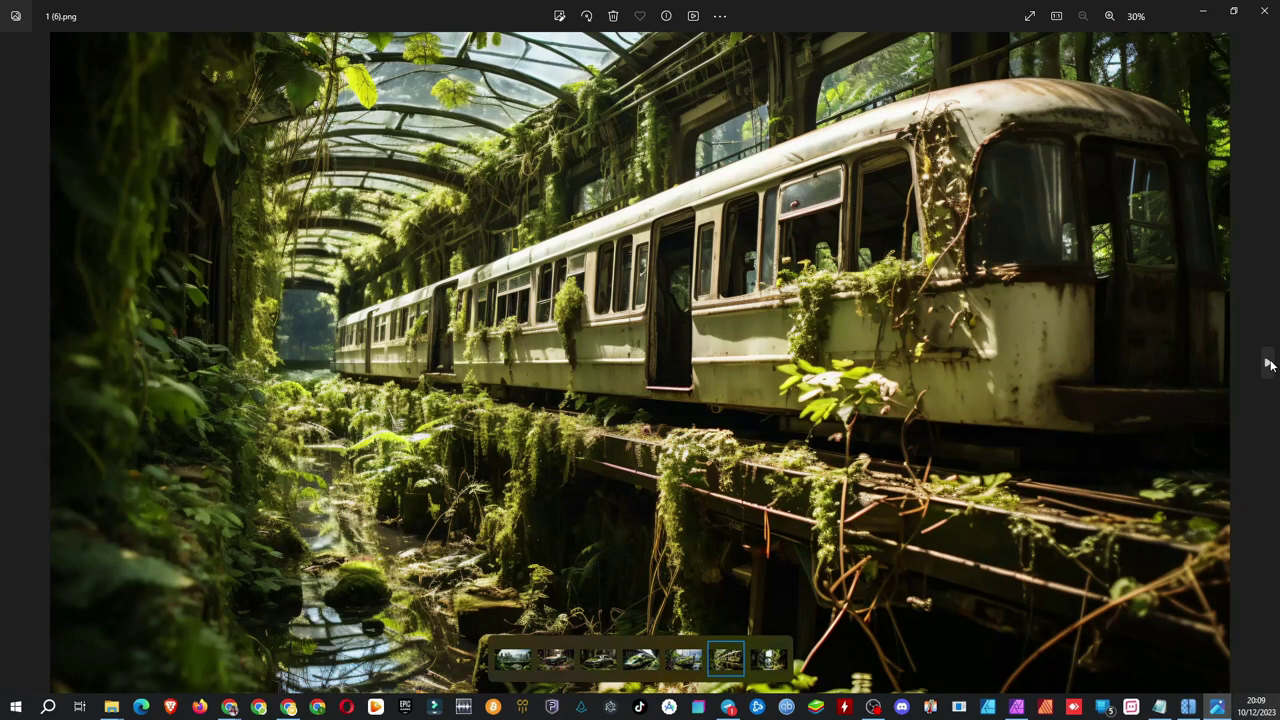
{"action": "left_click", "coordinate": [1270, 365]}
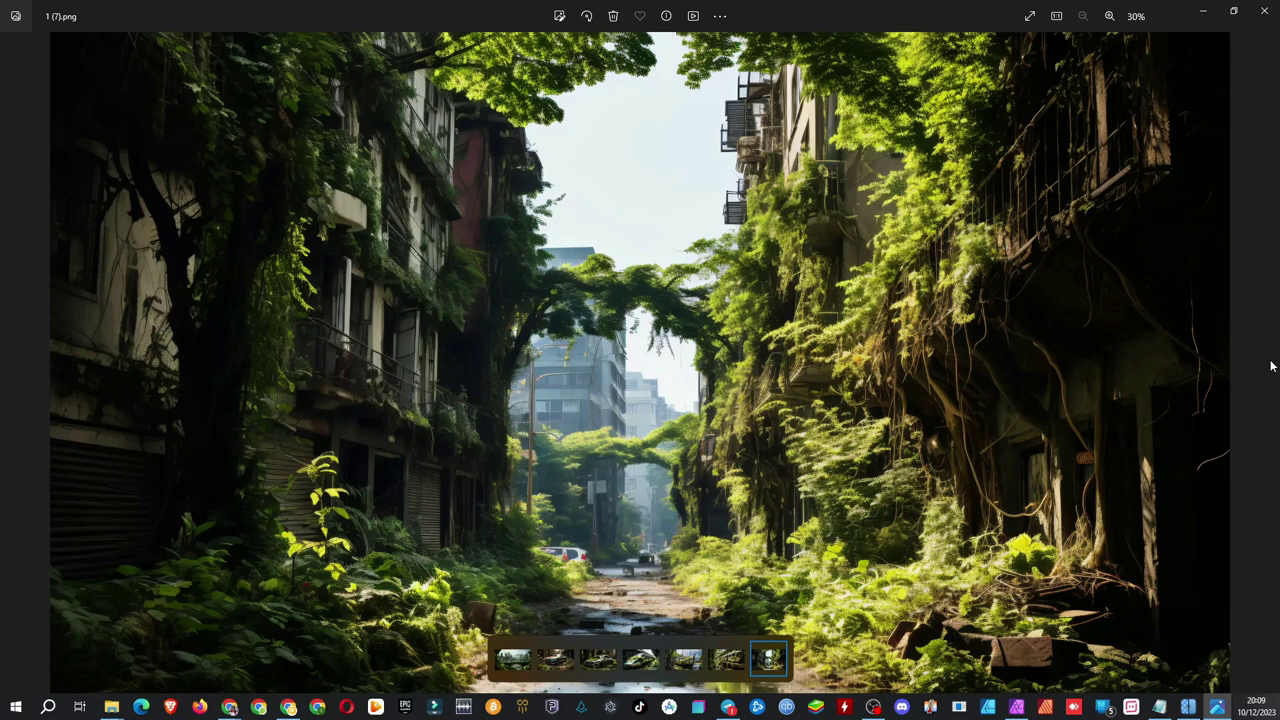